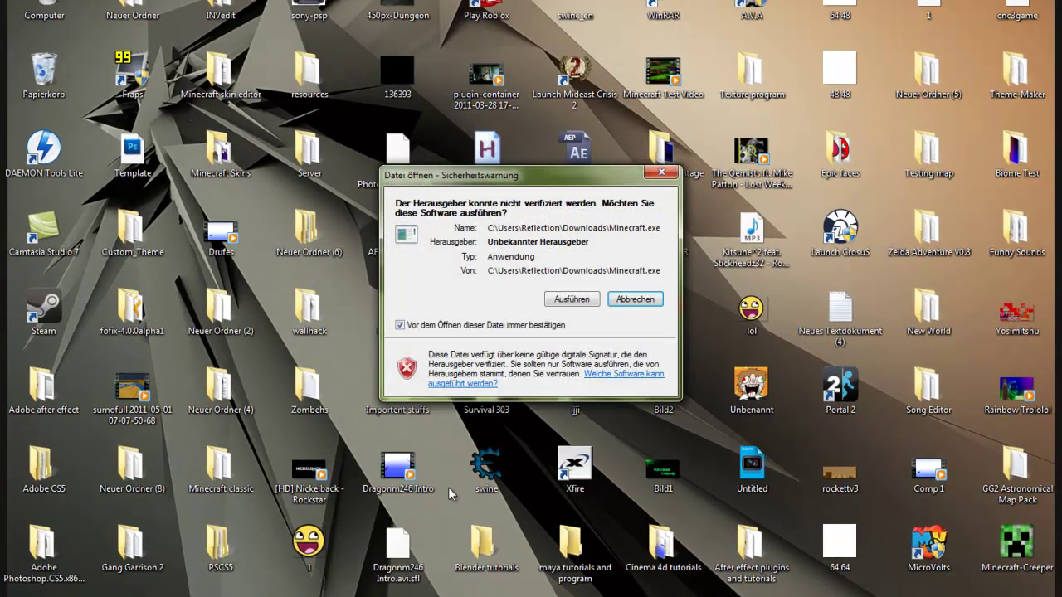
Accept the security warning so the downloaded Minecraft.exe launches.
{"action": "left_click", "coordinate": [571, 300]}
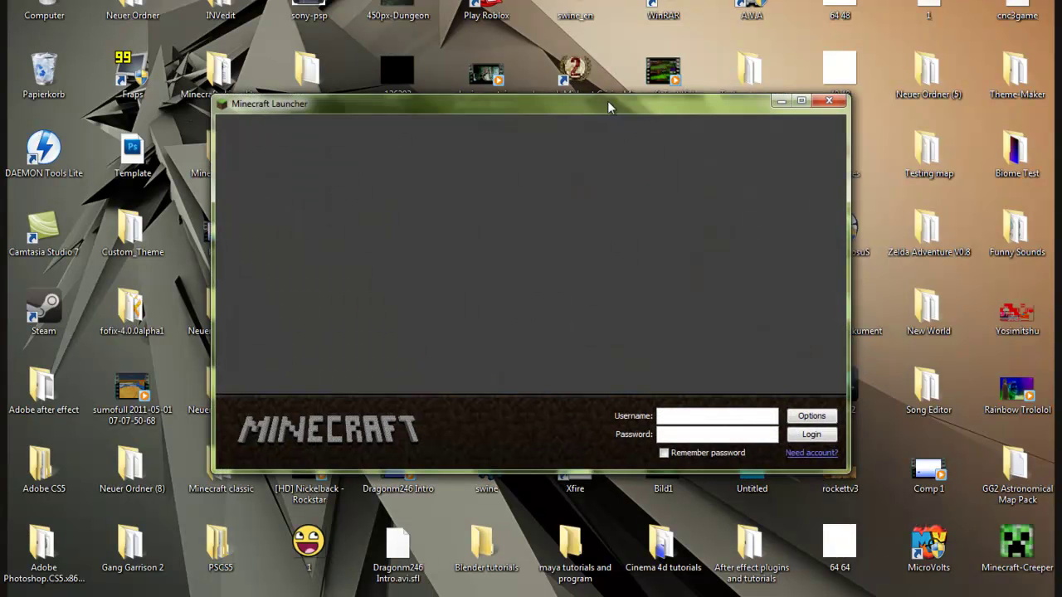
Re-enter the account password in the Minecraft Launcher and log in.
{"action": "mouse_move", "coordinate": [608, 96]}
{"action": "left_mouse_down"}
{"action": "mouse_move", "coordinate": [600, 116]}
{"action": "mouse_move", "coordinate": [618, 86]}
{"action": "left_mouse_up"}
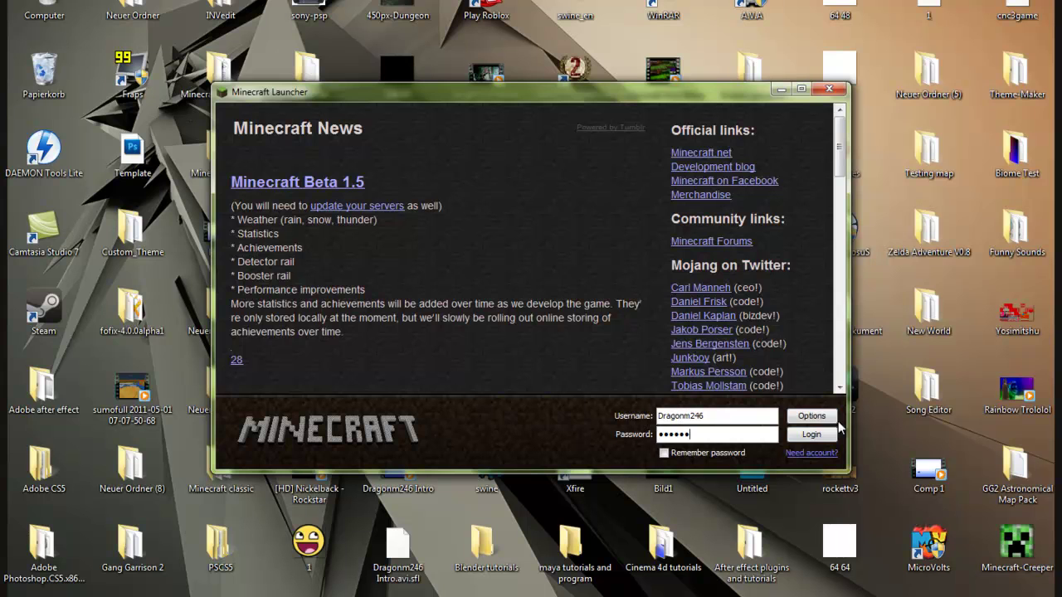
{"action": "key", "text": "ctrl+a"}
{"action": "type", "text": "12"}
{"action": "left_click", "coordinate": [805, 436]}
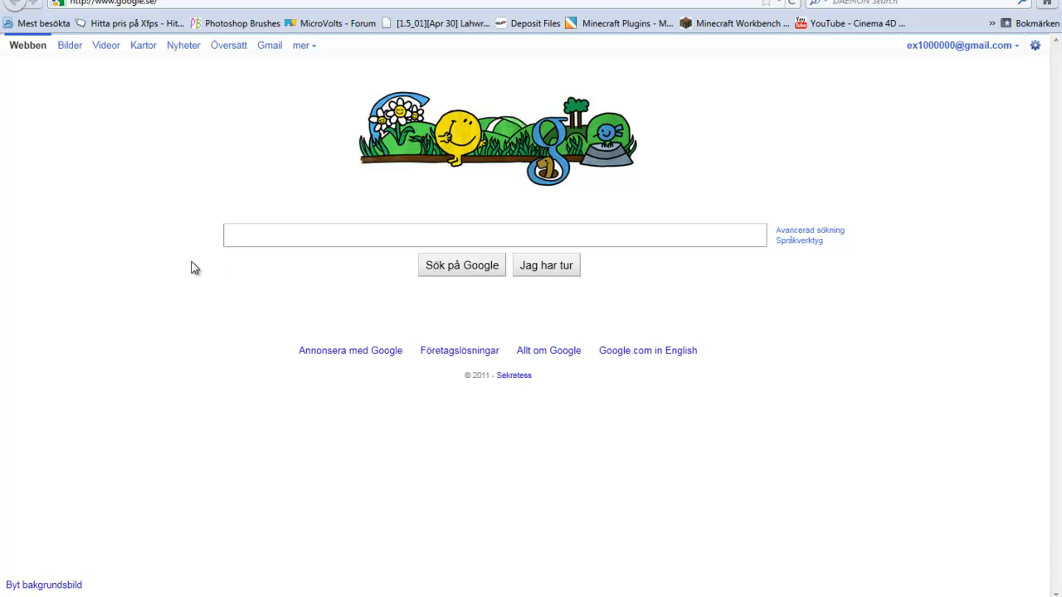
Search Google for 'minecraft modloader' and open the Risugami's Mods forum thread.
{"action": "type", "text": "minecraft "}
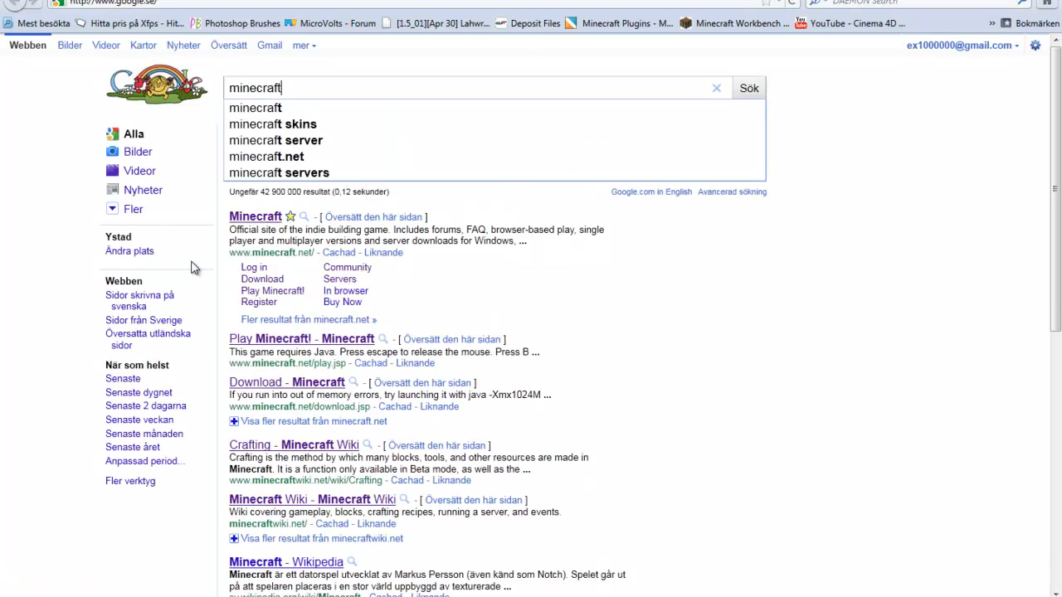
{"action": "type", "text": "modloader"}
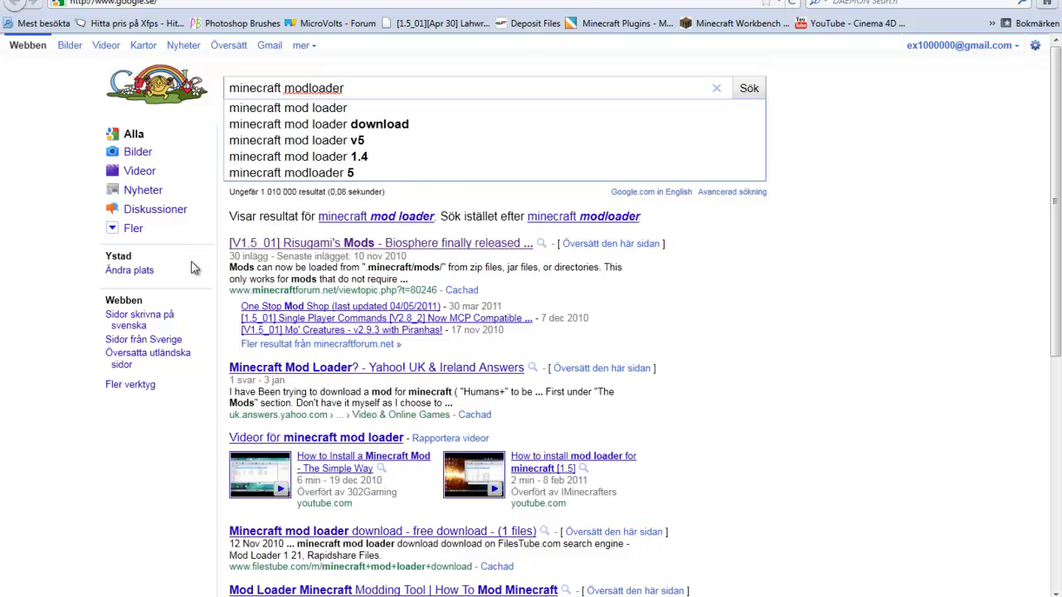
{"action": "key", "text": "Return"}
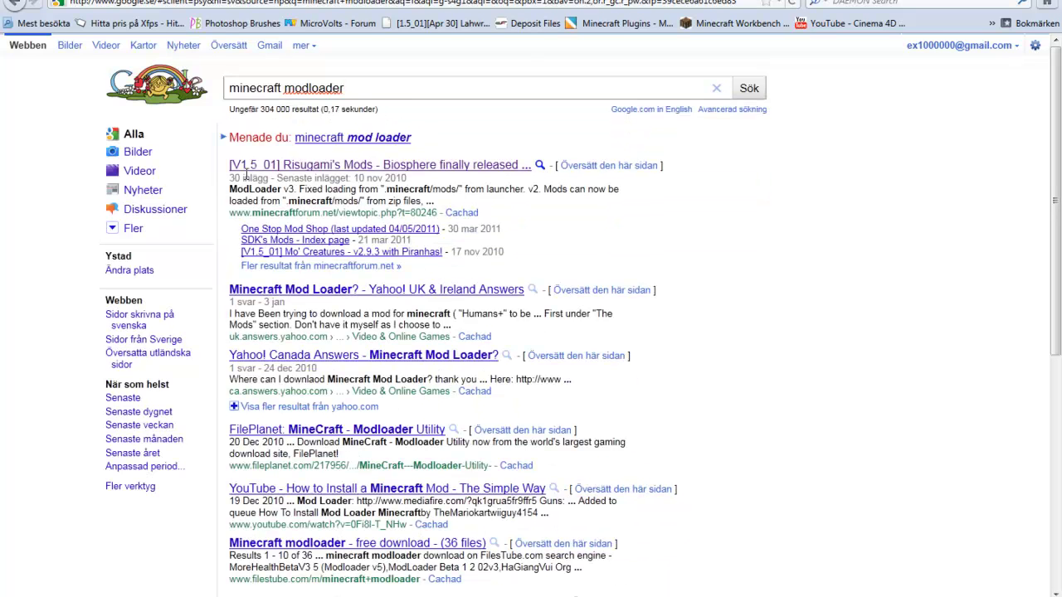
{"action": "left_click", "coordinate": [313, 170]}
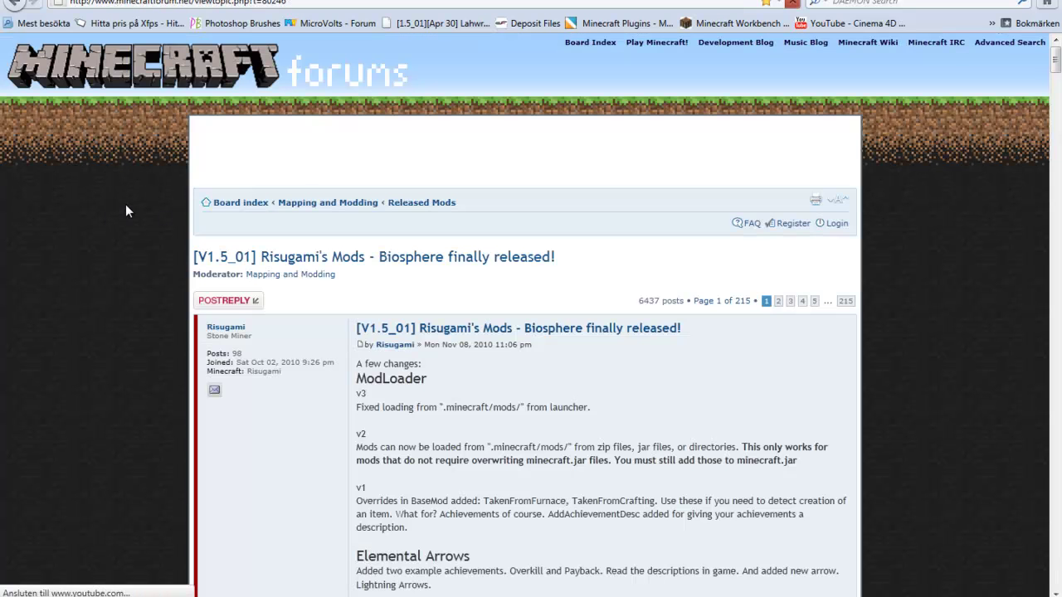
Scroll through the Risugami's Mods post to read the installation instructions.
{"action": "scroll", "coordinate": [127, 211], "scroll_direction": "down", "scroll_amount": 2}
{"action": "scroll", "coordinate": [125, 211], "scroll_direction": "down", "scroll_amount": 2}
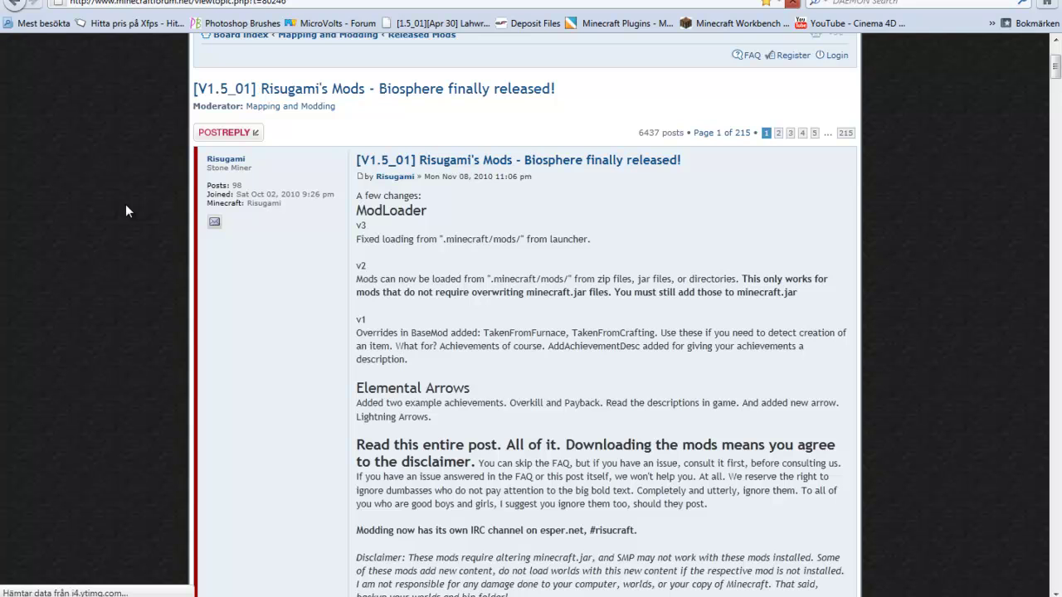
{"action": "left_click_drag", "start_coordinate": [435, 211], "coordinate": [358, 223]}
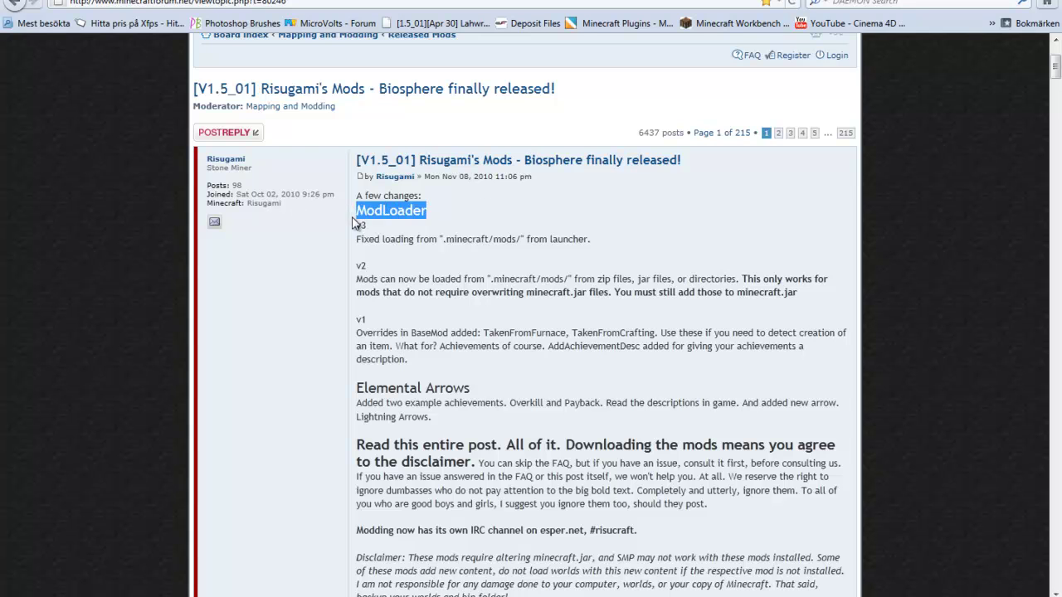
{"action": "scroll", "coordinate": [365, 240], "scroll_direction": "down", "scroll_amount": 15}
{"action": "scroll", "coordinate": [369, 245], "scroll_direction": "down", "scroll_amount": 9}
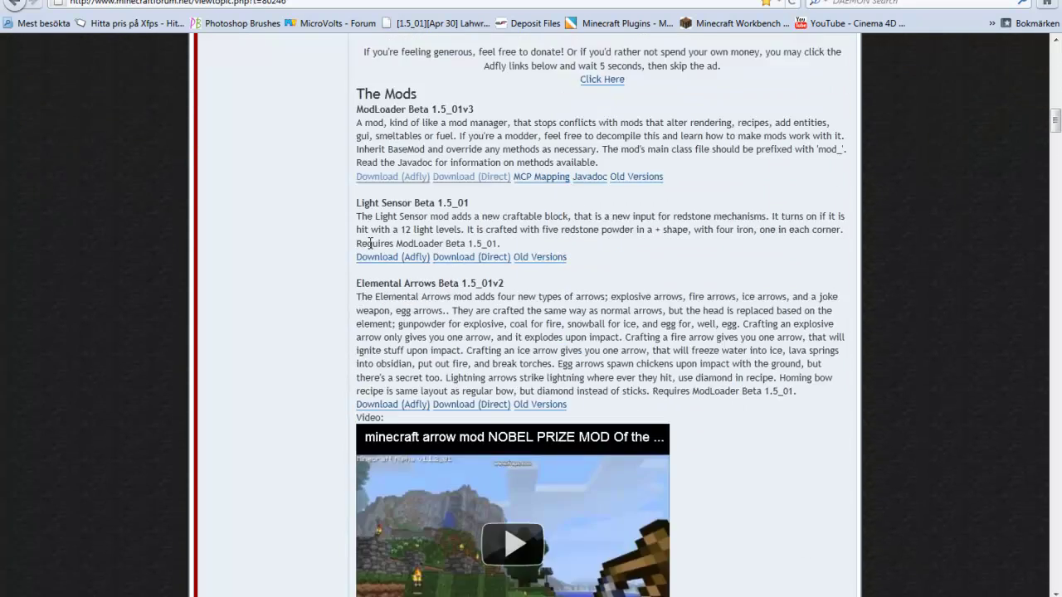
{"action": "scroll", "coordinate": [369, 242], "scroll_direction": "up", "scroll_amount": 8}
{"action": "scroll", "coordinate": [370, 242], "scroll_direction": "up", "scroll_amount": 9}
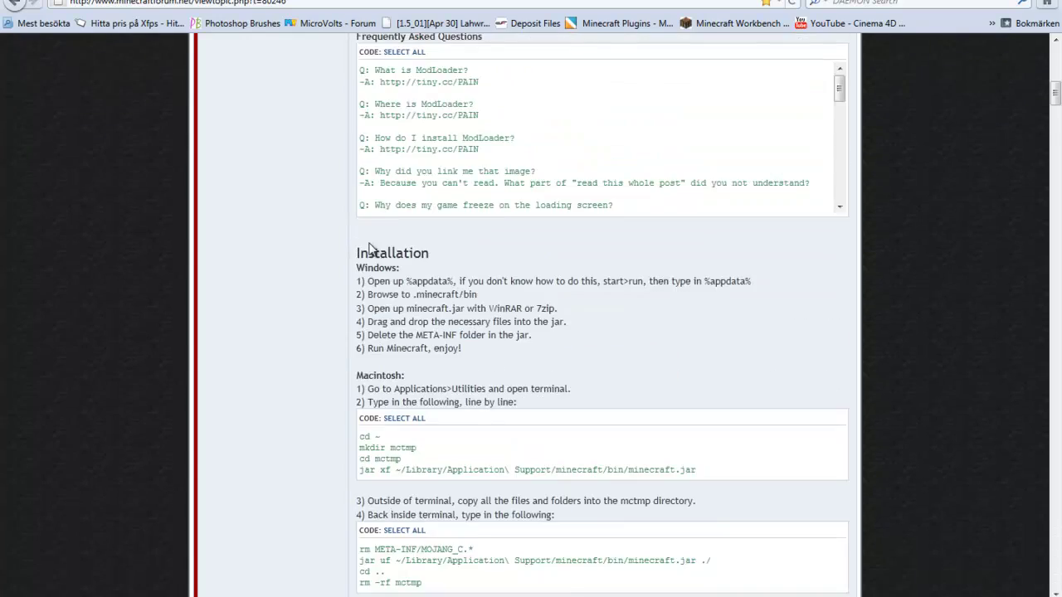
{"action": "scroll", "coordinate": [370, 239], "scroll_direction": "down", "scroll_amount": 16}
{"action": "scroll", "coordinate": [639, 202], "scroll_direction": "down", "scroll_amount": 15}
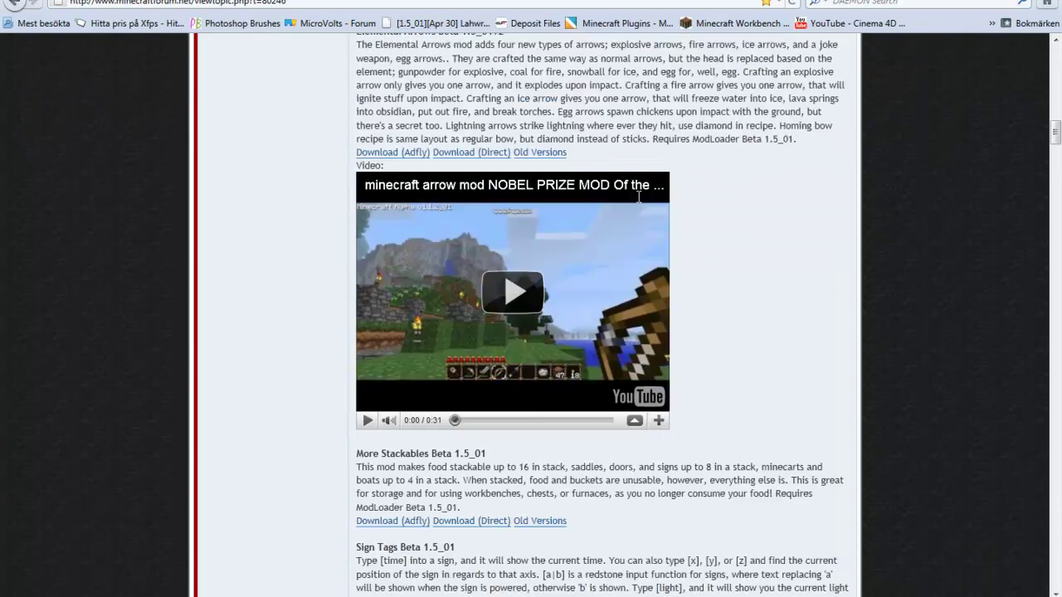
{"action": "scroll", "coordinate": [612, 276], "scroll_direction": "down", "scroll_amount": 13}
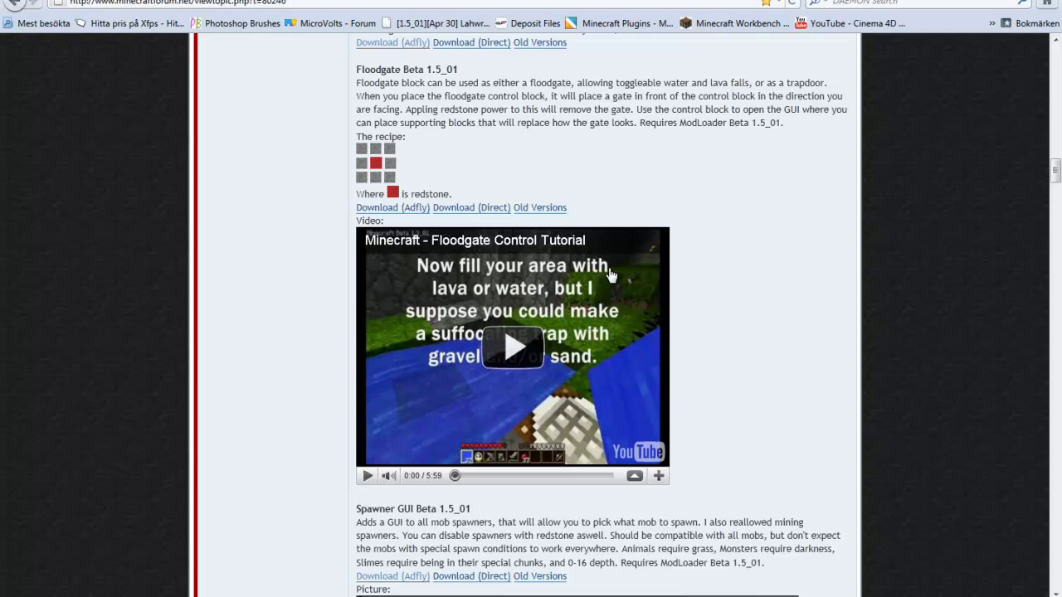
{"action": "scroll", "coordinate": [805, 328], "scroll_direction": "down", "scroll_amount": 7}
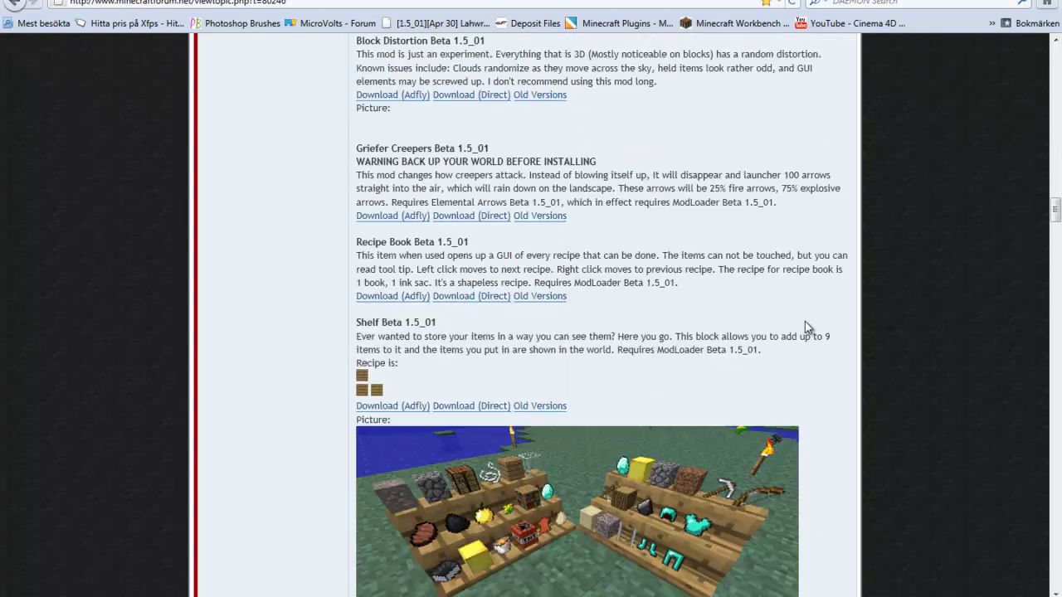
{"action": "scroll", "coordinate": [706, 296], "scroll_direction": "up", "scroll_amount": 20}
{"action": "scroll", "coordinate": [705, 296], "scroll_direction": "down", "scroll_amount": 20}
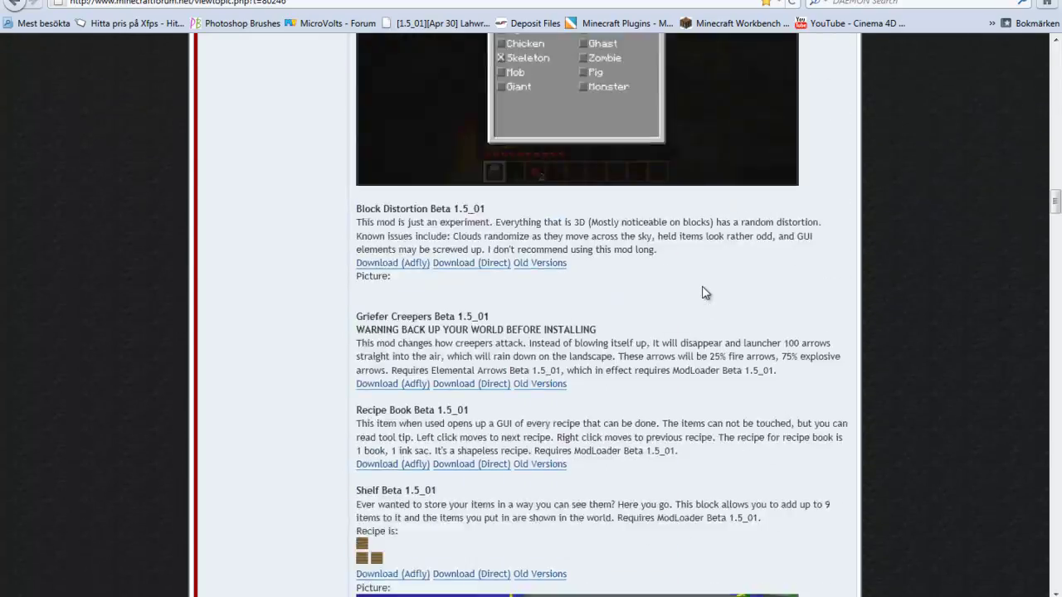
{"action": "scroll", "coordinate": [703, 292], "scroll_direction": "up", "scroll_amount": 20}
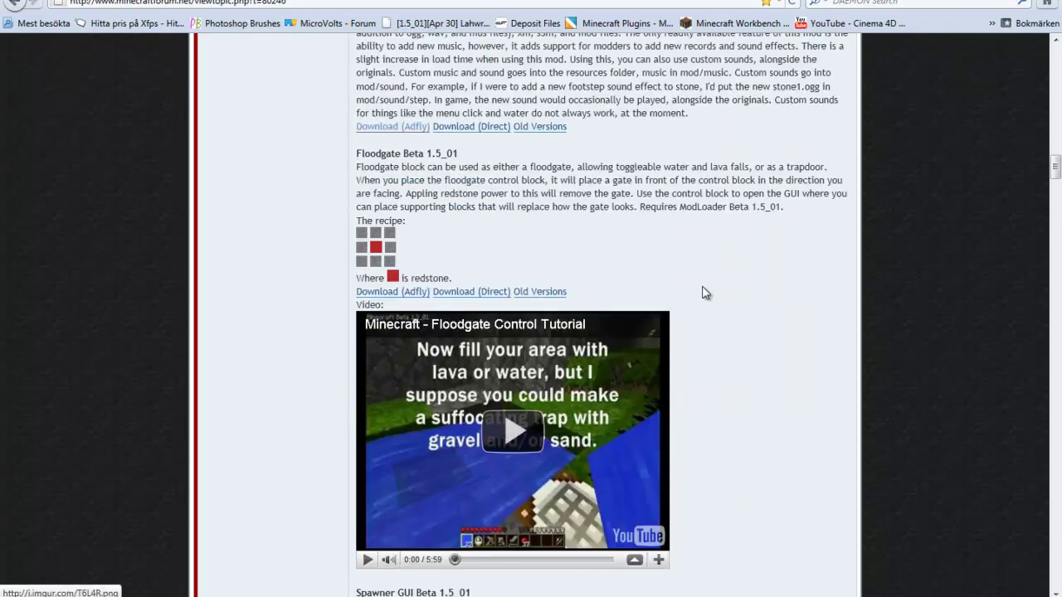
{"action": "scroll", "coordinate": [703, 286], "scroll_direction": "up", "scroll_amount": 8}
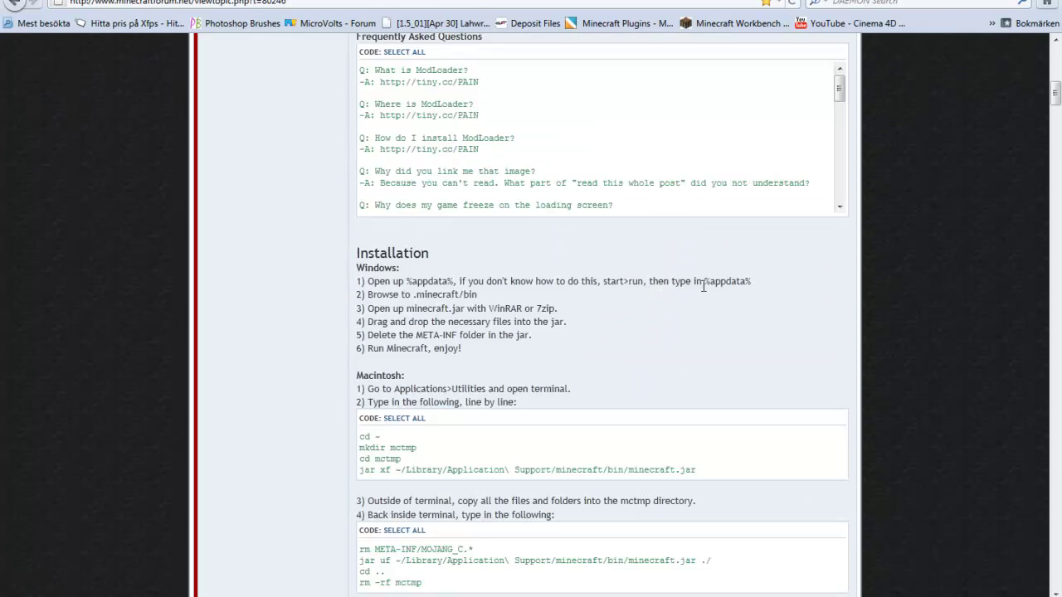
{"action": "scroll", "coordinate": [539, 300], "scroll_direction": "up", "scroll_amount": 10}
{"action": "scroll", "coordinate": [539, 296], "scroll_direction": "down", "scroll_amount": 13}
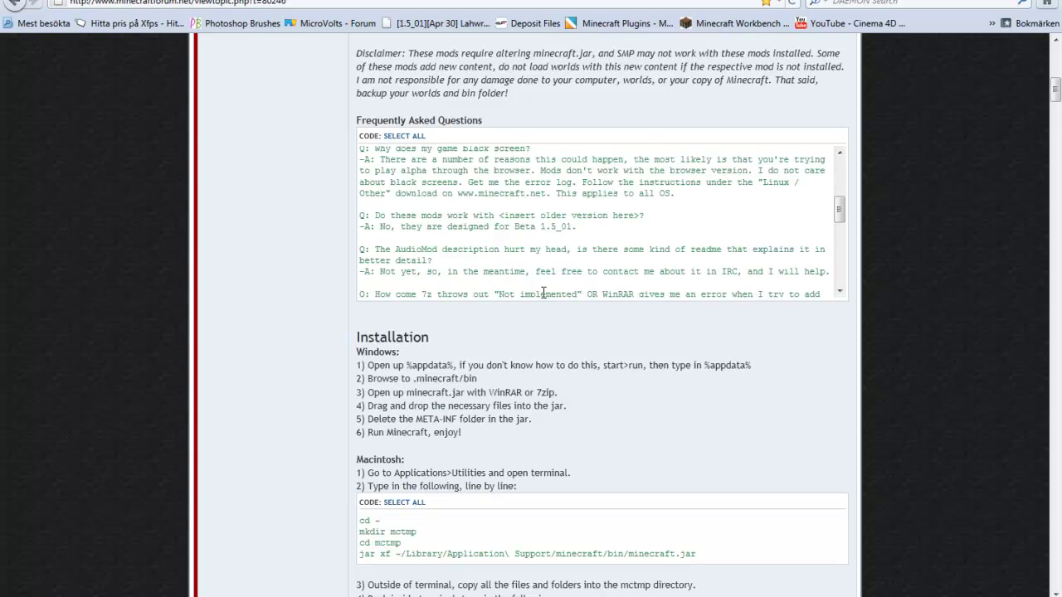
{"action": "scroll", "coordinate": [543, 299], "scroll_direction": "down", "scroll_amount": 10}
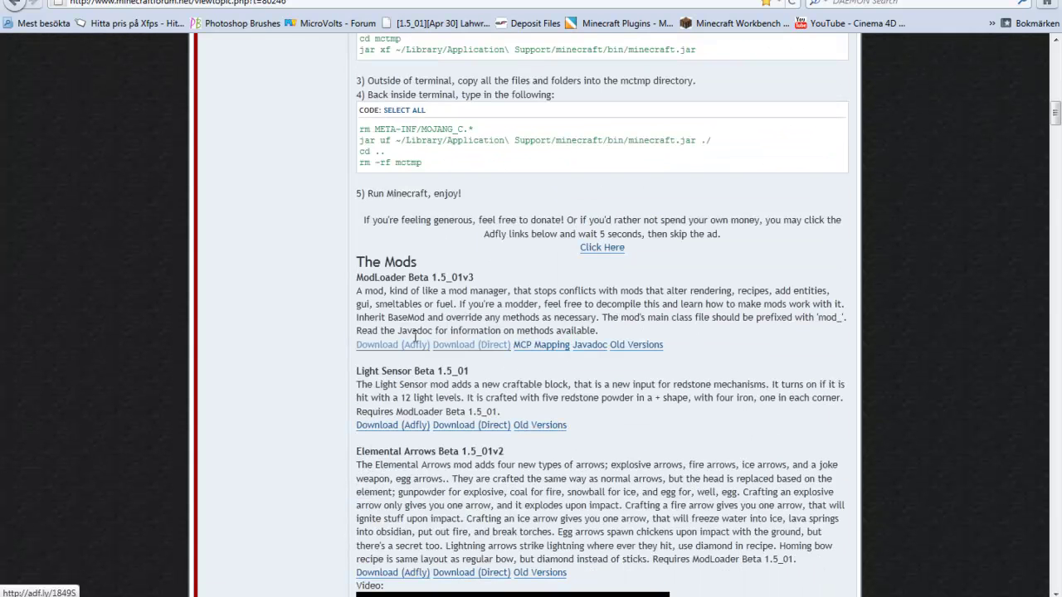
Highlight the ModLoader Beta 1.5_01v3 entry under The Mods.
{"action": "left_click_drag", "start_coordinate": [490, 281], "coordinate": [358, 273]}
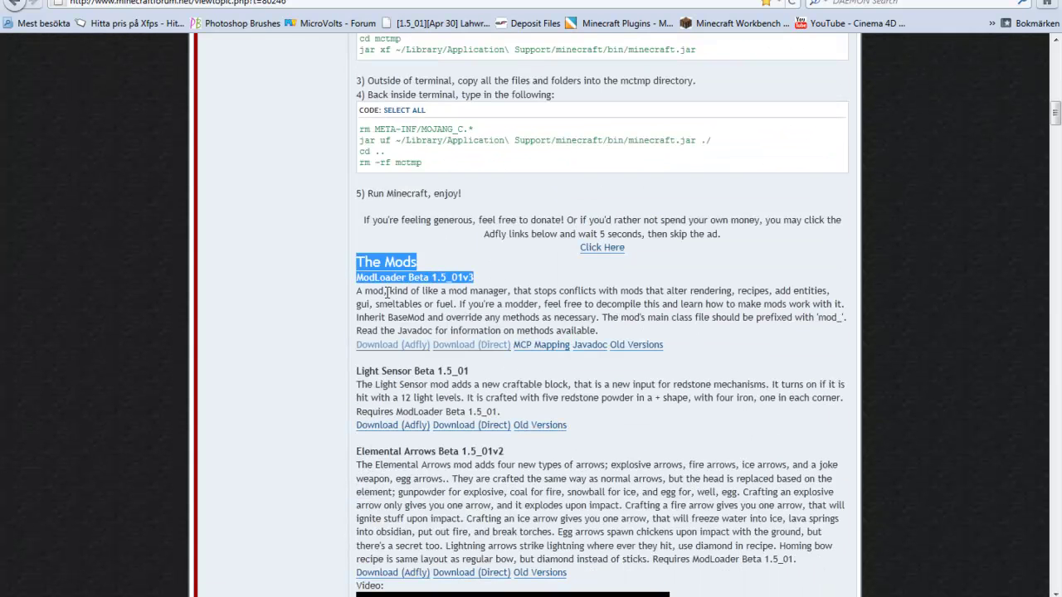
{"action": "left_click", "coordinate": [386, 292]}
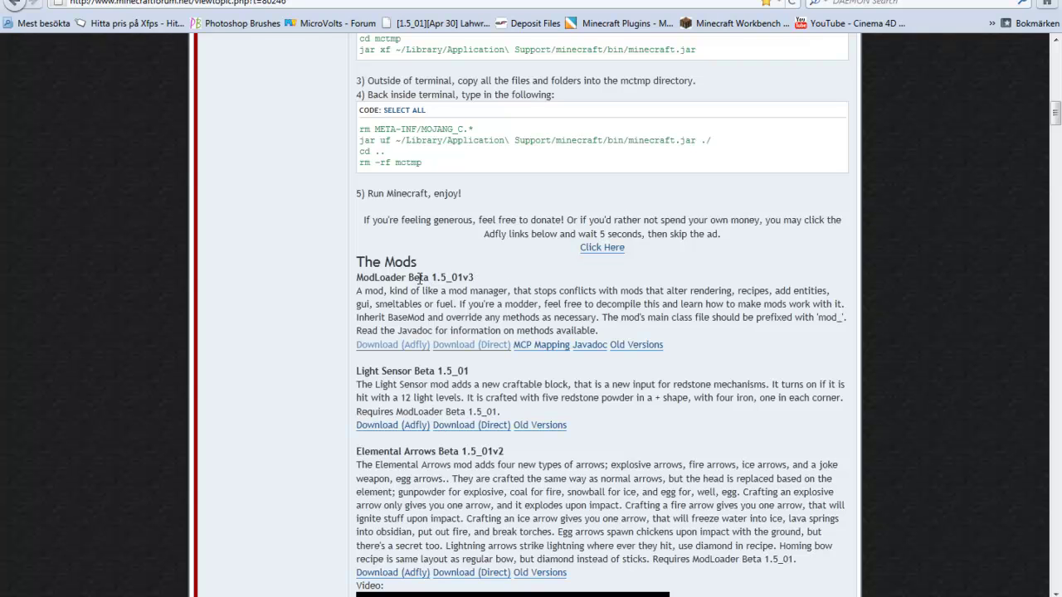
{"action": "mouse_move", "coordinate": [356, 282]}
{"action": "left_mouse_down"}
{"action": "mouse_move", "coordinate": [498, 285]}
{"action": "mouse_move", "coordinate": [353, 281]}
{"action": "left_mouse_up"}
Download ModLoader.zip via the direct link and save it to disk.
{"action": "left_click", "coordinate": [435, 306]}
{"action": "left_click", "coordinate": [468, 352]}
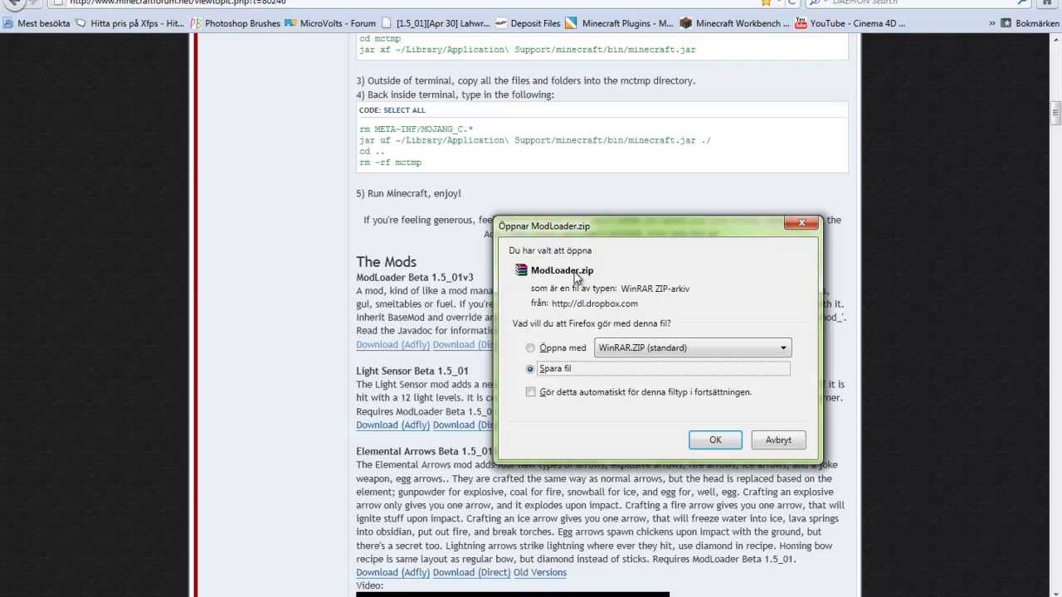
{"action": "left_click", "coordinate": [716, 445]}
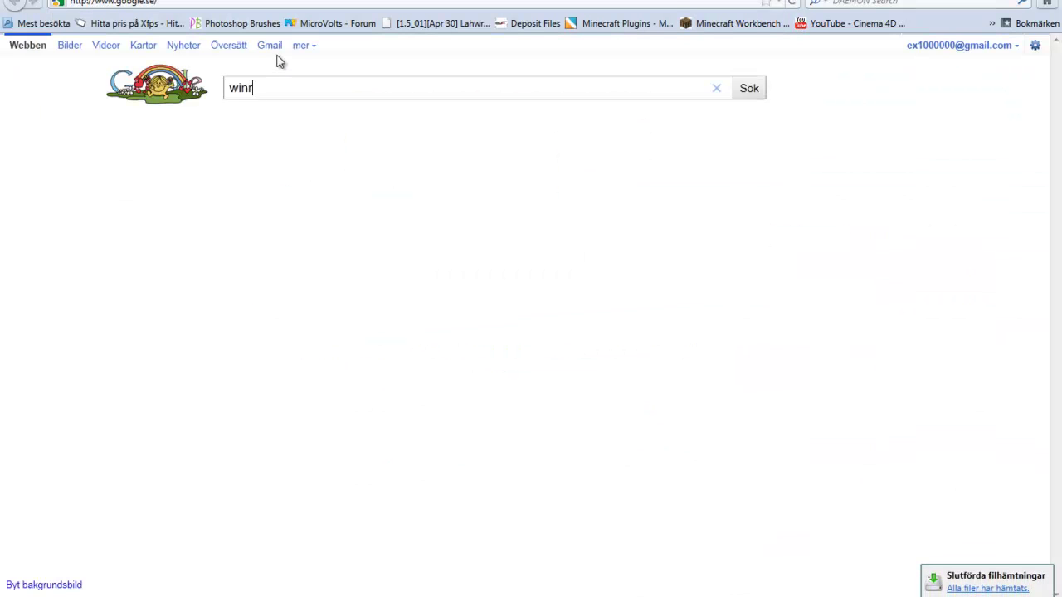
Visit the RARLAB WinRAR home page, then return to the Risugami's Mods forum tab.
{"action": "left_click", "coordinate": [293, 137]}
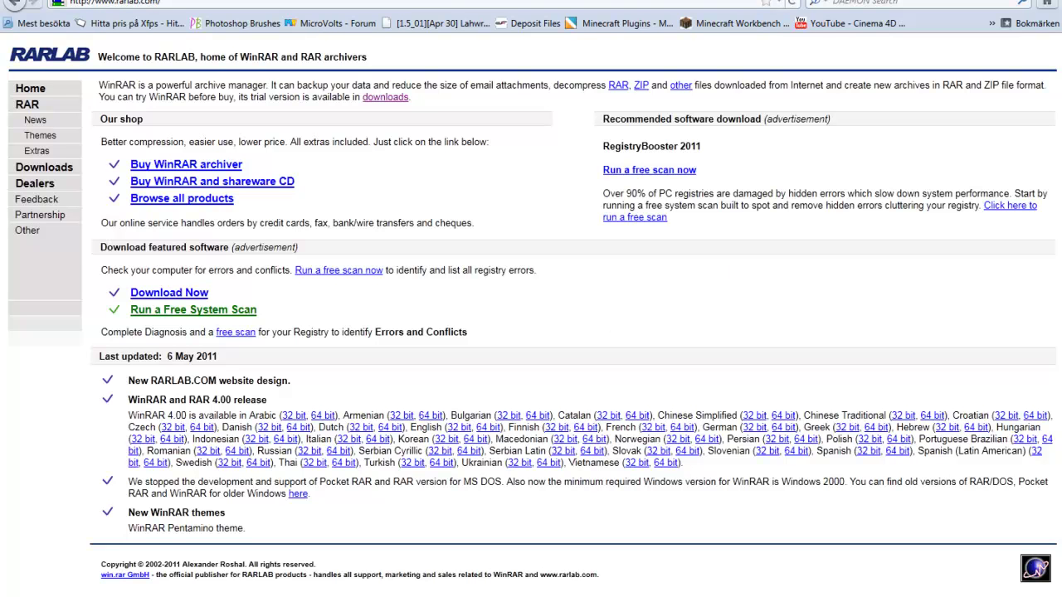
{"action": "key", "text": "ctrl+Tab"}
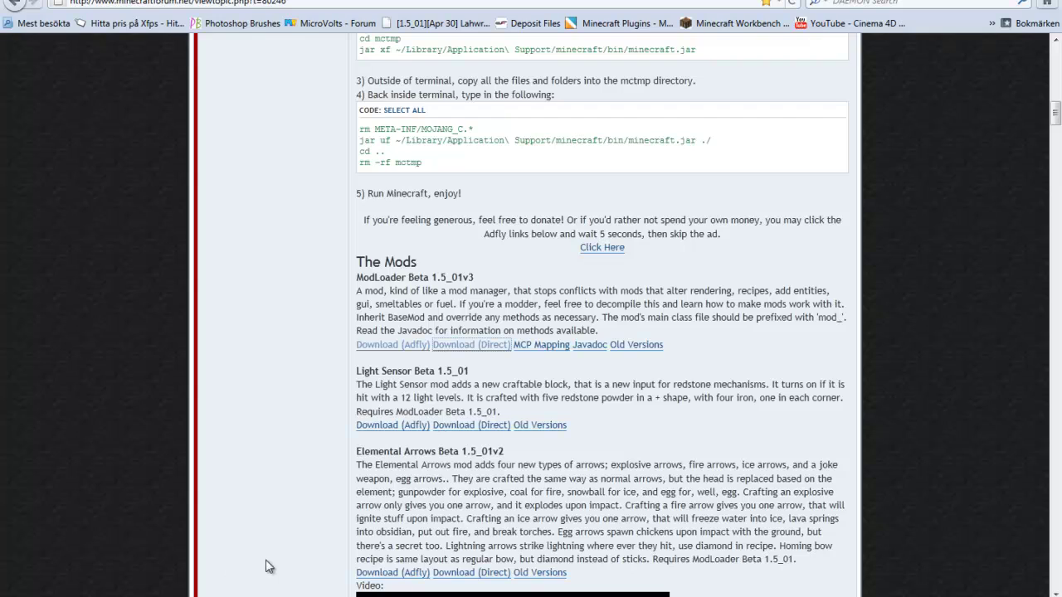
Open ModLoader(1).zip in WinRAR, review its class files, and dismiss the license reminder.
{"action": "mouse_move", "coordinate": [257, 596]}
{"action": "left_click", "coordinate": [265, 539]}
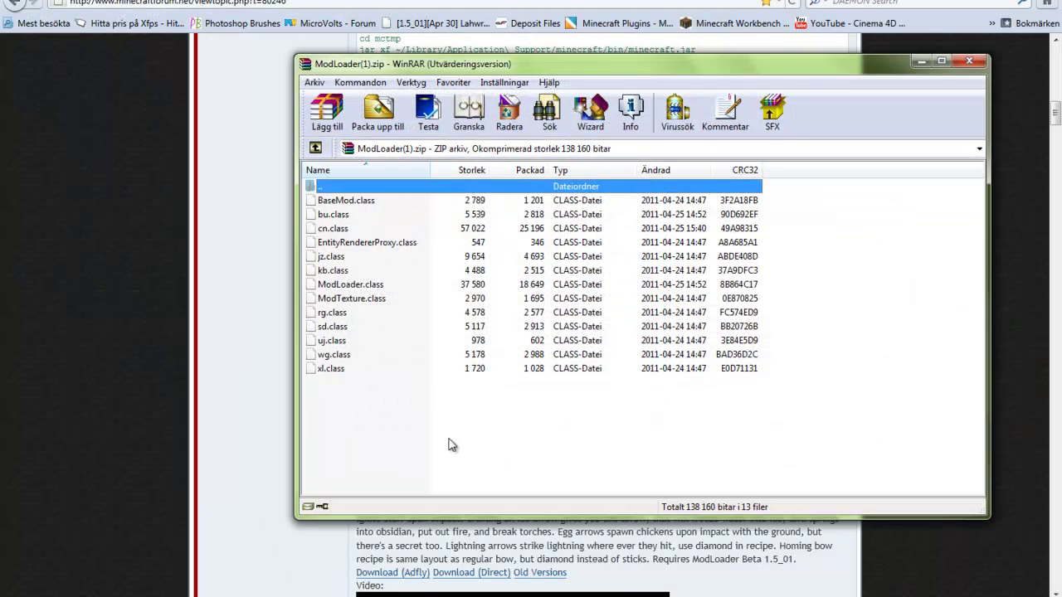
{"action": "mouse_move", "coordinate": [448, 439]}
{"action": "left_mouse_down"}
{"action": "mouse_move", "coordinate": [325, 232]}
{"action": "mouse_move", "coordinate": [337, 377]}
{"action": "left_mouse_up"}
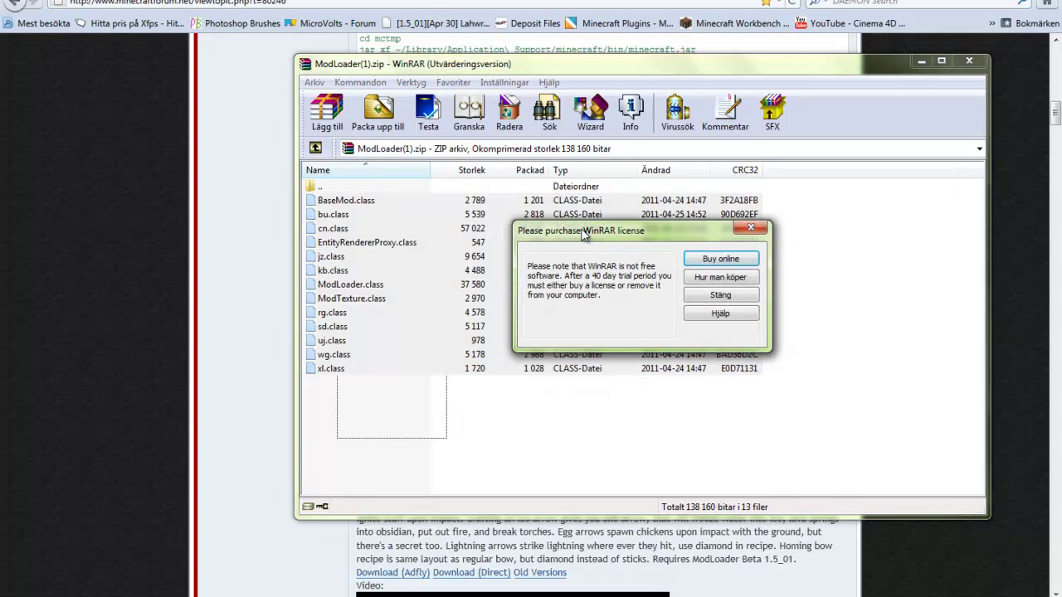
{"action": "mouse_move", "coordinate": [750, 235]}
{"action": "left_mouse_down"}
{"action": "mouse_move", "coordinate": [875, 214]}
{"action": "mouse_move", "coordinate": [618, 296]}
{"action": "left_mouse_up"}
{"action": "left_click", "coordinate": [618, 292]}
{"action": "left_click", "coordinate": [493, 421]}
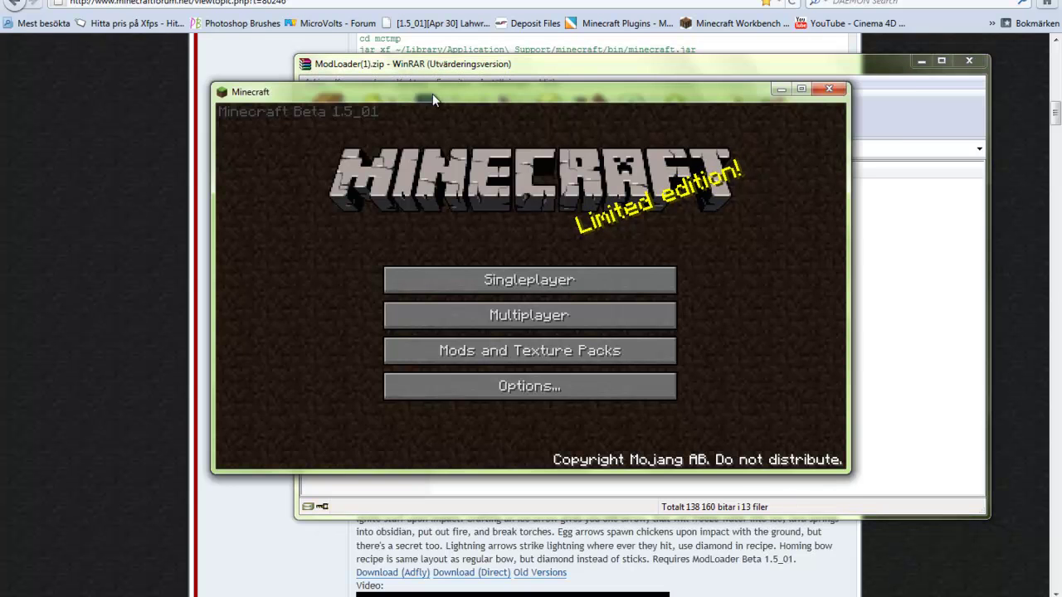
Check the Singleplayer world screen in Minecraft Beta 1.5_01 and return to the main menu.
{"action": "left_click_drag", "start_coordinate": [432, 94], "coordinate": [417, 121]}
{"action": "left_click", "coordinate": [502, 307]}
{"action": "left_click", "coordinate": [614, 466]}
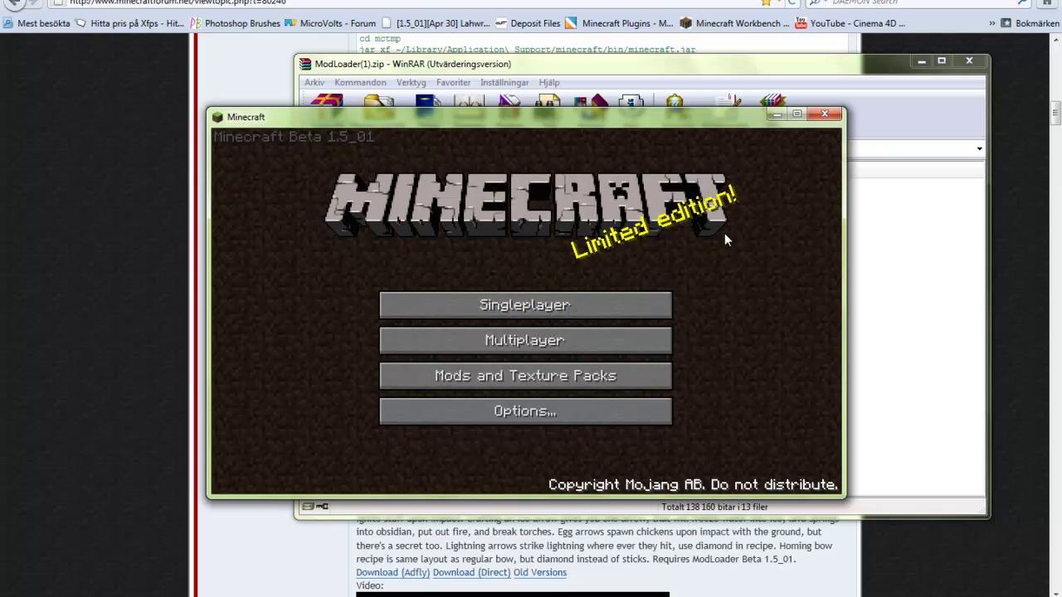
Open the .minecraft folder in Explorer from the taskbar jump list.
{"action": "left_click", "coordinate": [824, 113]}
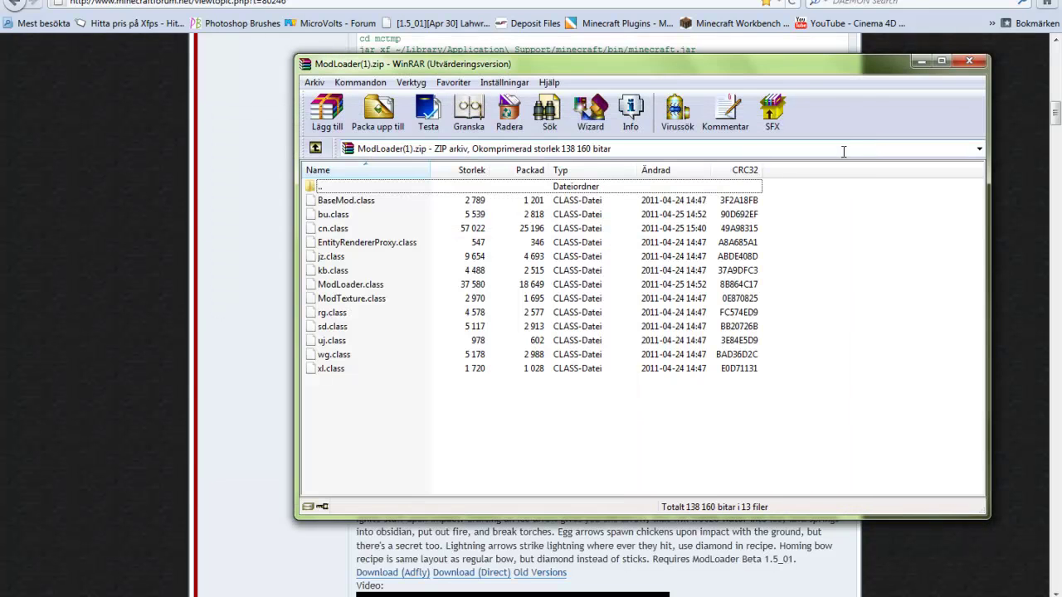
{"action": "right_click", "coordinate": [72, 593]}
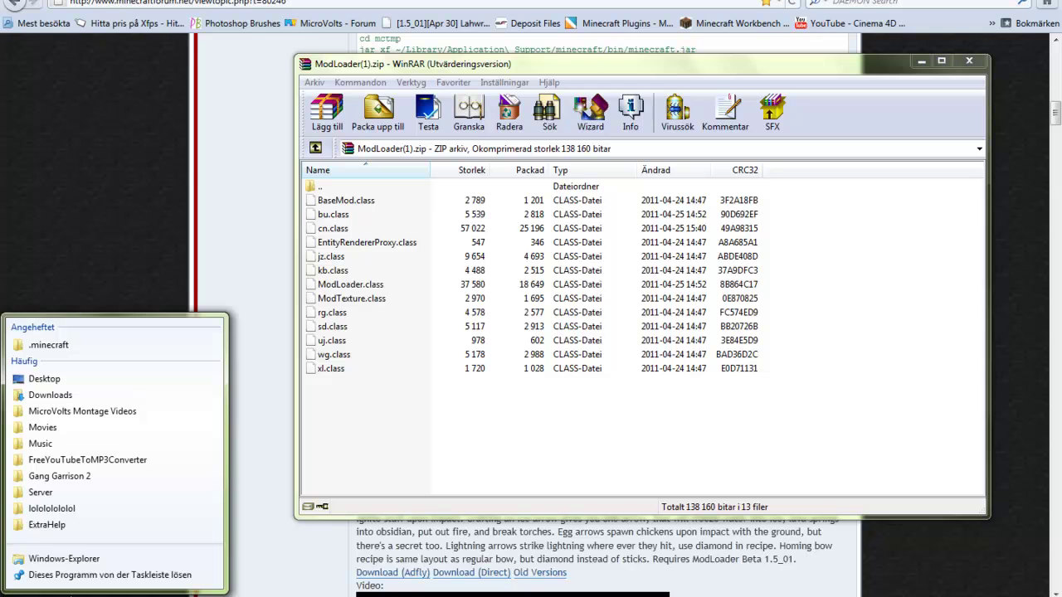
{"action": "left_click", "coordinate": [83, 345]}
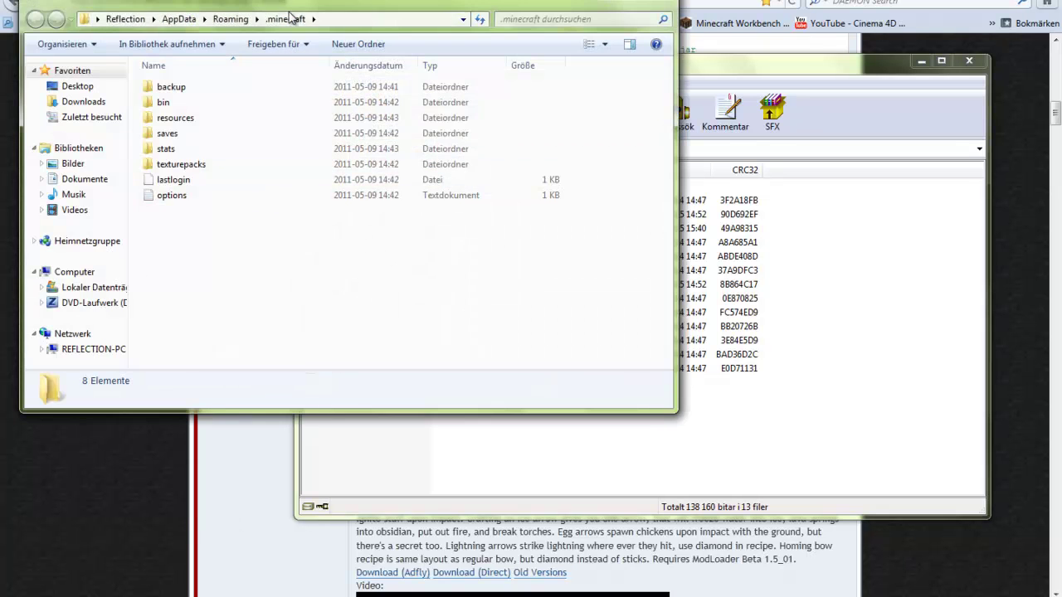
{"action": "left_click_drag", "start_coordinate": [286, 12], "coordinate": [303, 57]}
Inspect the .minecraft folder path and delete an accidentally created .minecraft shortcut.
{"action": "left_click", "coordinate": [382, 75]}
{"action": "left_click_drag", "start_coordinate": [381, 76], "coordinate": [165, 76]}
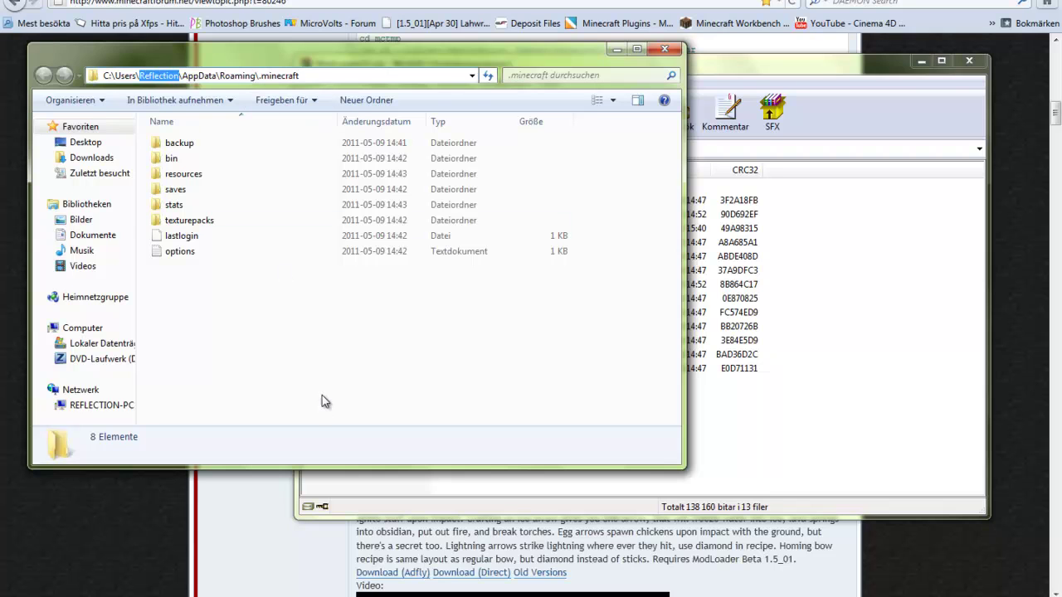
{"action": "left_click", "coordinate": [335, 74]}
{"action": "left_click", "coordinate": [333, 77]}
{"action": "left_click_drag", "start_coordinate": [93, 75], "coordinate": [72, 73]}
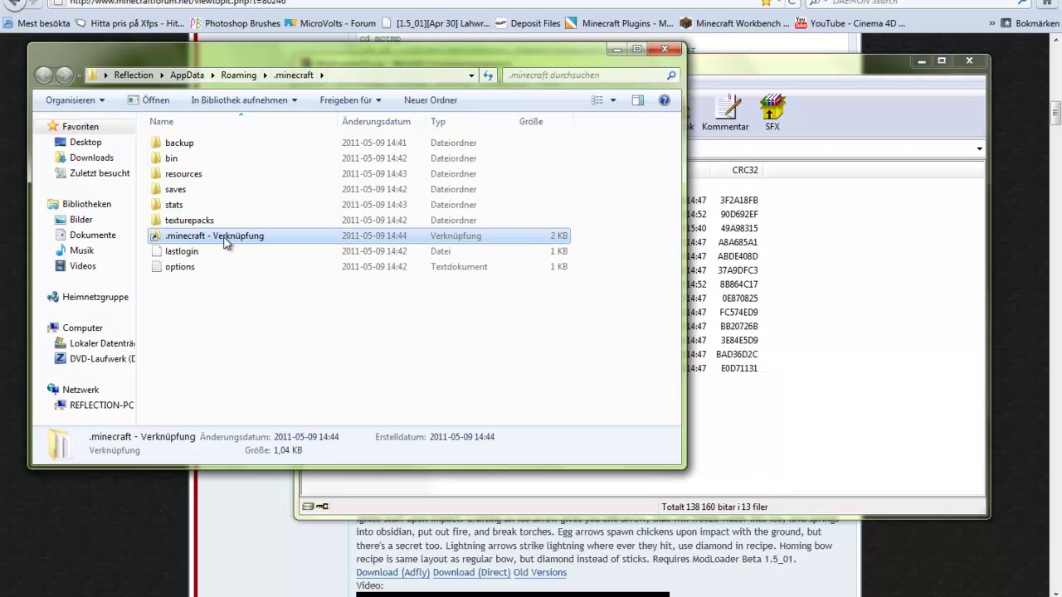
{"action": "key", "text": "Delete"}
{"action": "key", "text": "Return"}
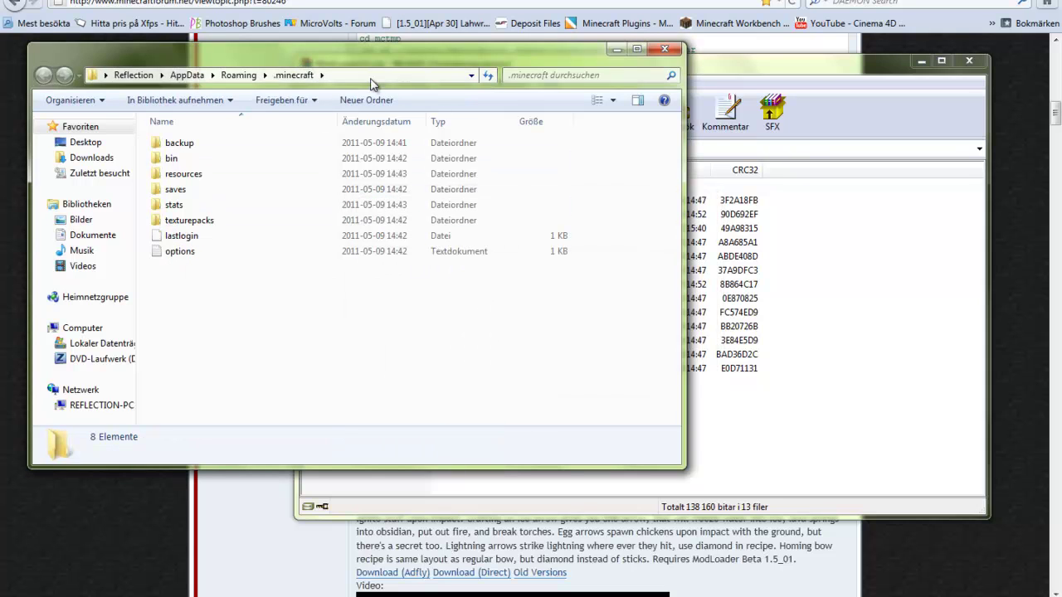
{"action": "left_click", "coordinate": [371, 79]}
{"action": "left_click", "coordinate": [370, 78]}
{"action": "double_click", "coordinate": [371, 78]}
{"action": "left_click", "coordinate": [295, 379]}
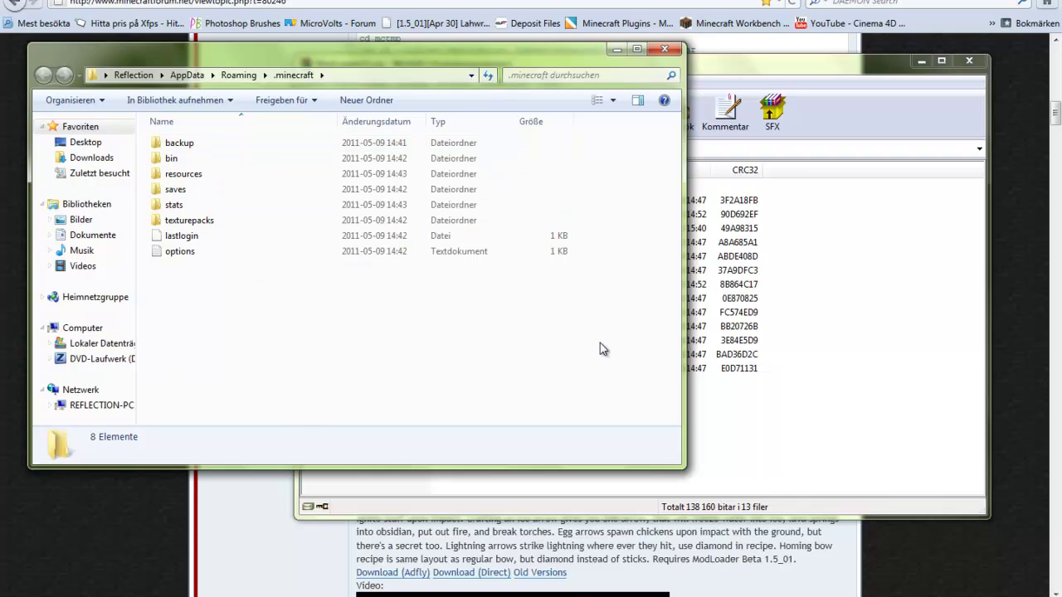
Open the bin folder inside .minecraft.
{"action": "mouse_move", "coordinate": [223, 284]}
{"action": "left_mouse_down"}
{"action": "mouse_move", "coordinate": [190, 222]}
{"action": "mouse_move", "coordinate": [177, 160]}
{"action": "left_mouse_up"}
{"action": "left_click", "coordinate": [208, 291]}
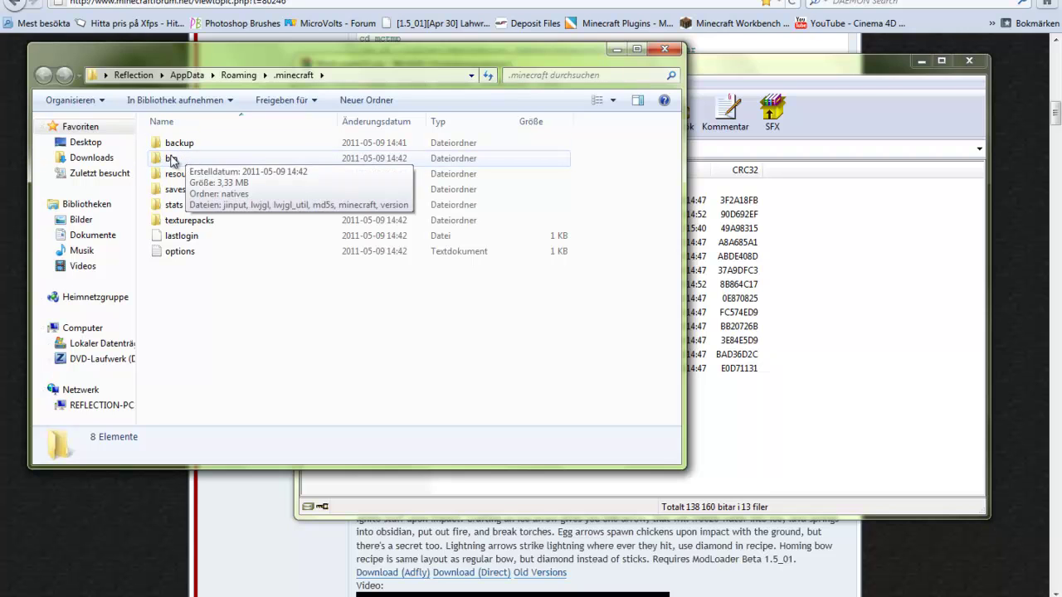
{"action": "left_click", "coordinate": [182, 160]}
{"action": "double_click", "coordinate": [181, 160]}
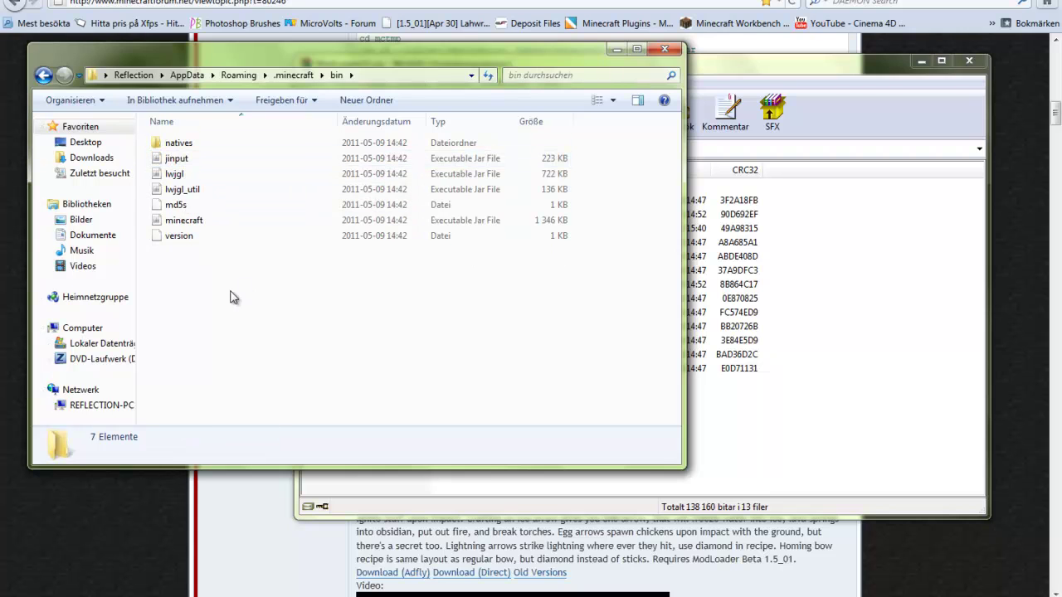
Open minecraft.jar with the WinRAR archiver via Öffnen mit.
{"action": "left_click", "coordinate": [170, 222]}
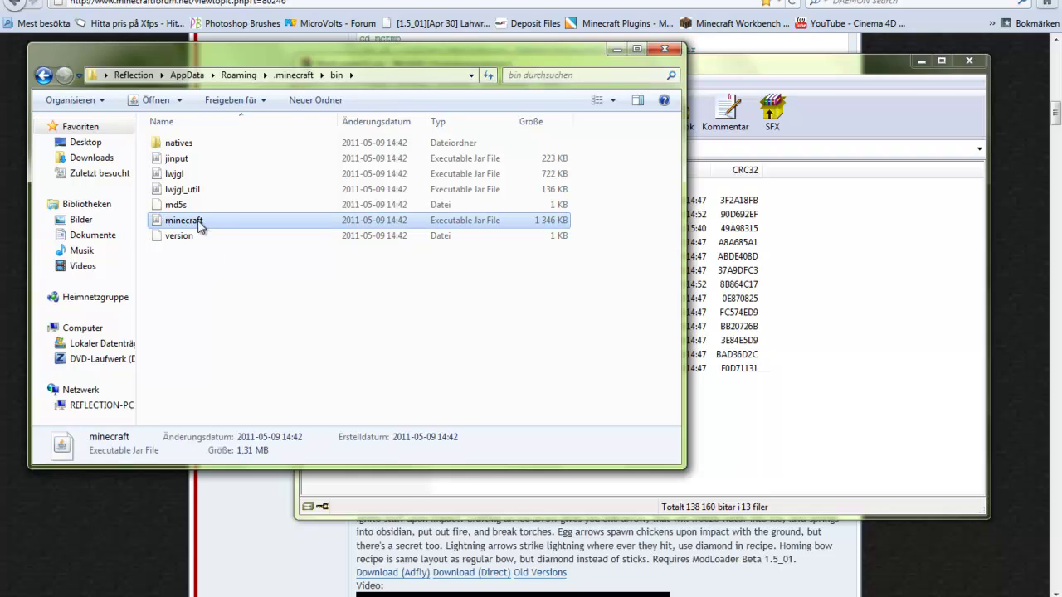
{"action": "right_click", "coordinate": [200, 225]}
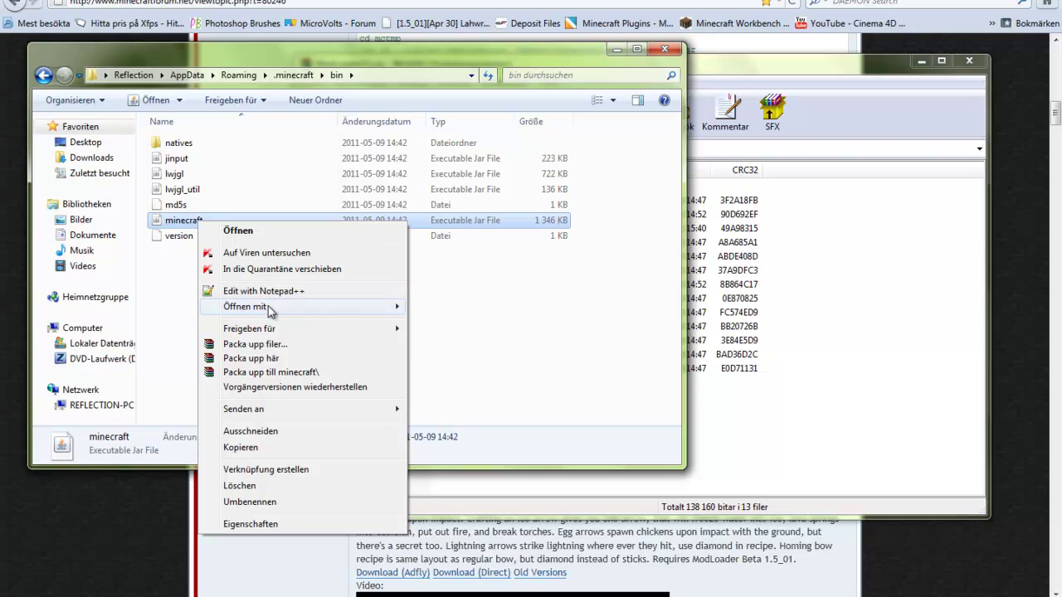
{"action": "mouse_move", "coordinate": [273, 308]}
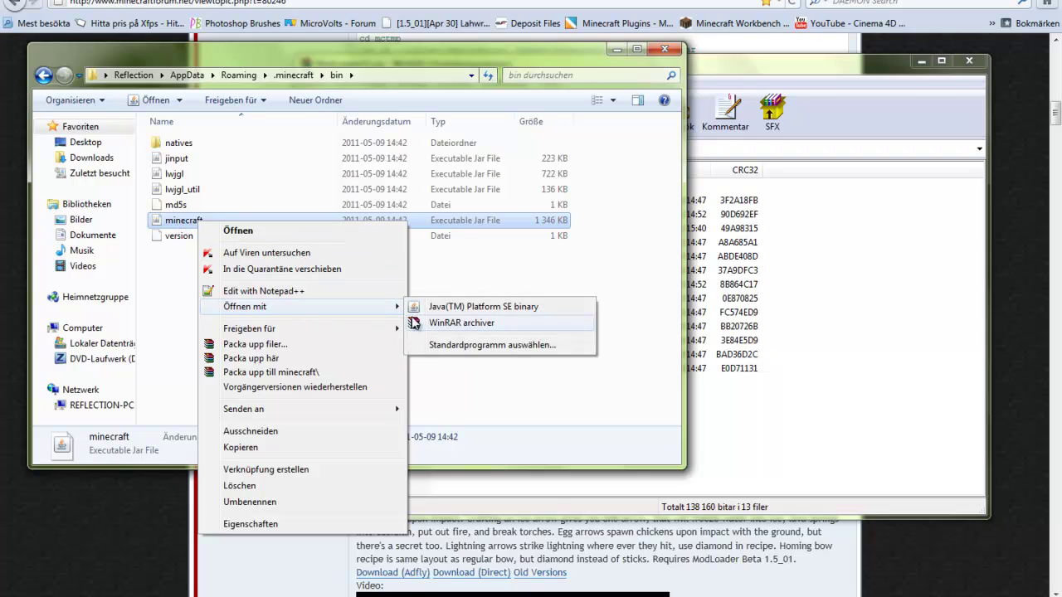
{"action": "left_click", "coordinate": [455, 330]}
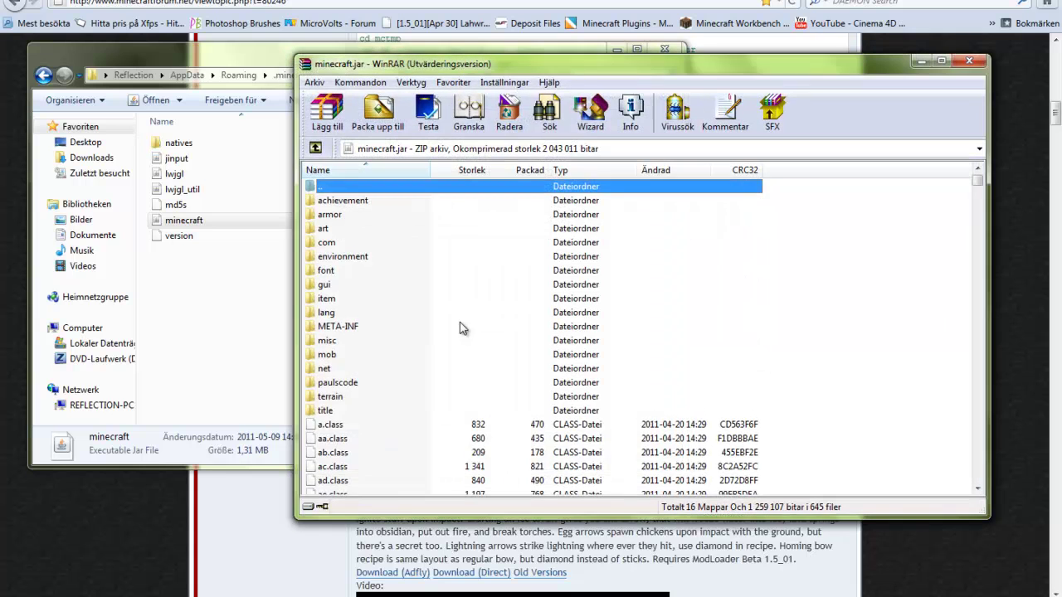
Close the extra program-chooser and file-browser dialogs opened for minecraft.jar.
{"action": "right_click", "coordinate": [178, 224]}
{"action": "mouse_move", "coordinate": [274, 307]}
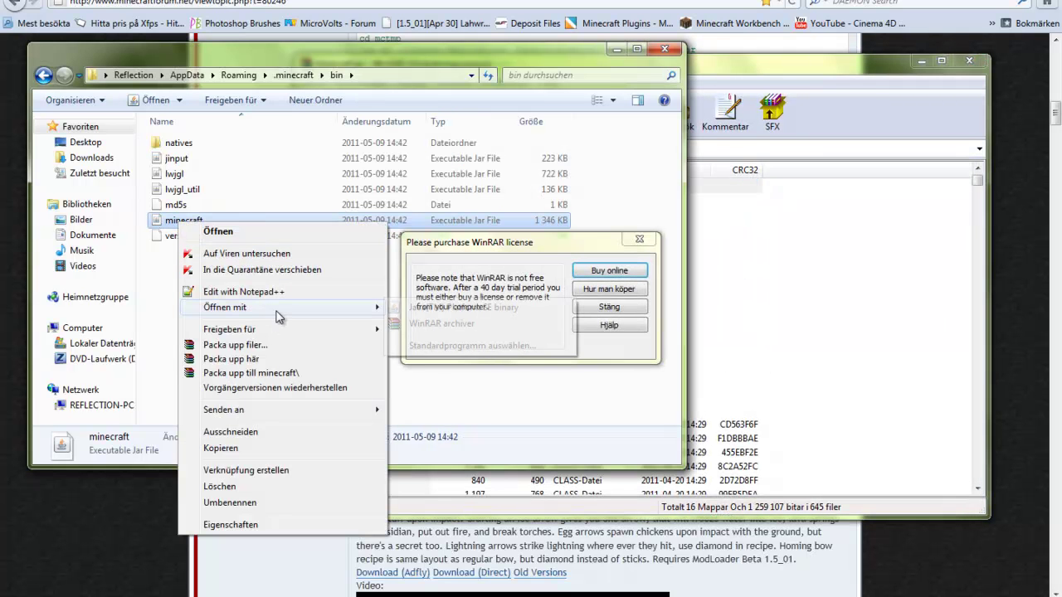
{"action": "left_click", "coordinate": [472, 345]}
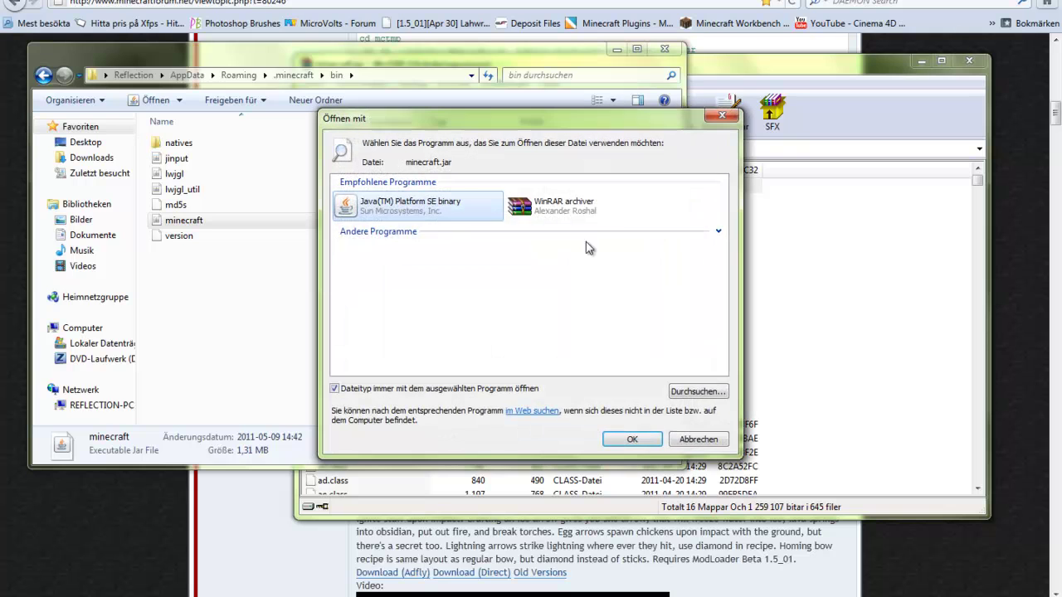
{"action": "left_click", "coordinate": [699, 396]}
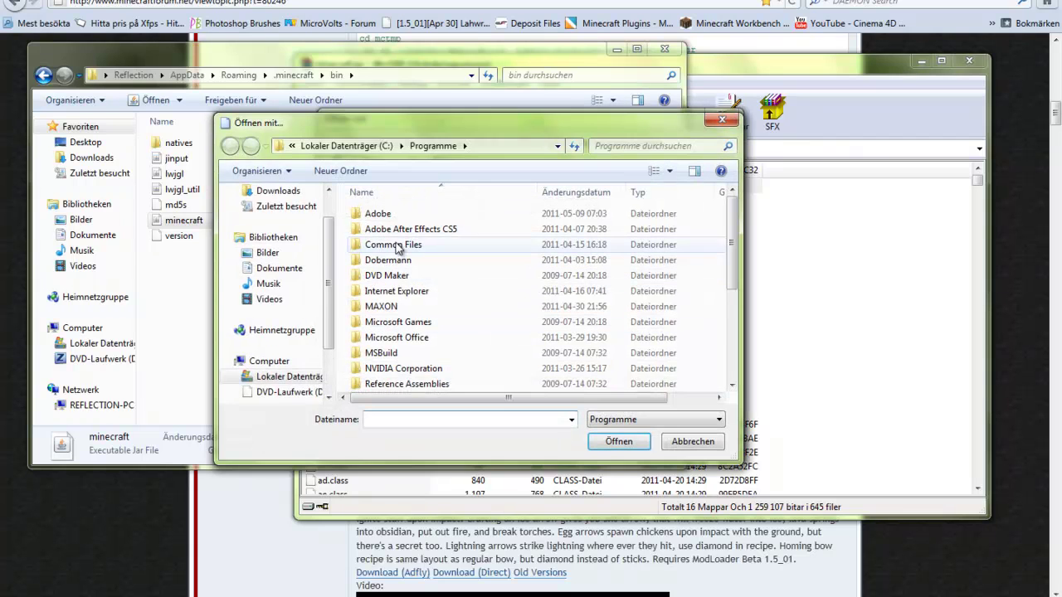
{"action": "scroll", "coordinate": [417, 311], "scroll_direction": "down", "scroll_amount": 2}
{"action": "scroll", "coordinate": [418, 312], "scroll_direction": "down", "scroll_amount": 2}
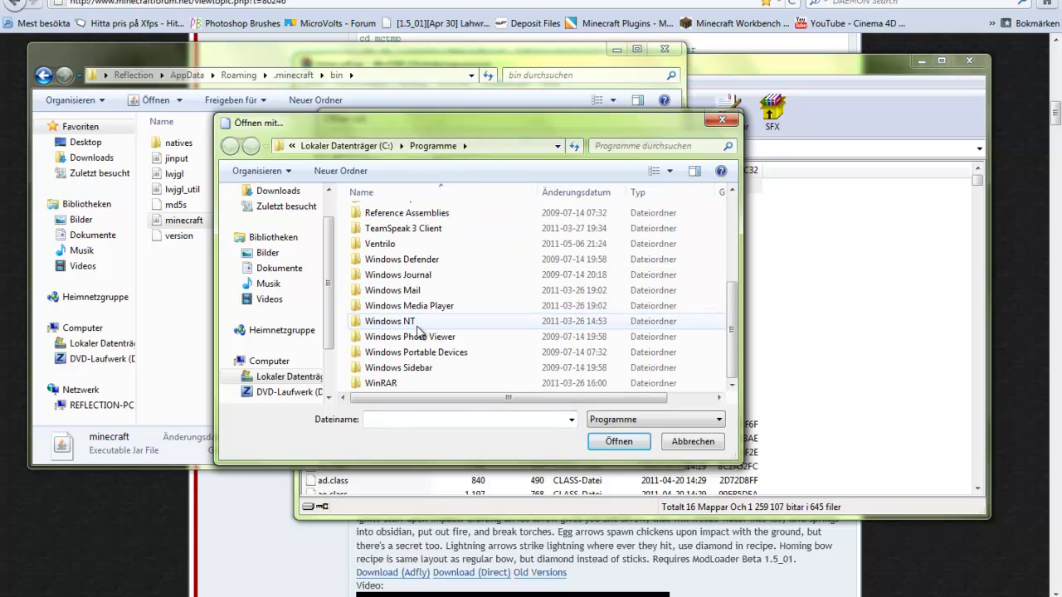
{"action": "double_click", "coordinate": [389, 380]}
{"action": "left_click", "coordinate": [724, 122]}
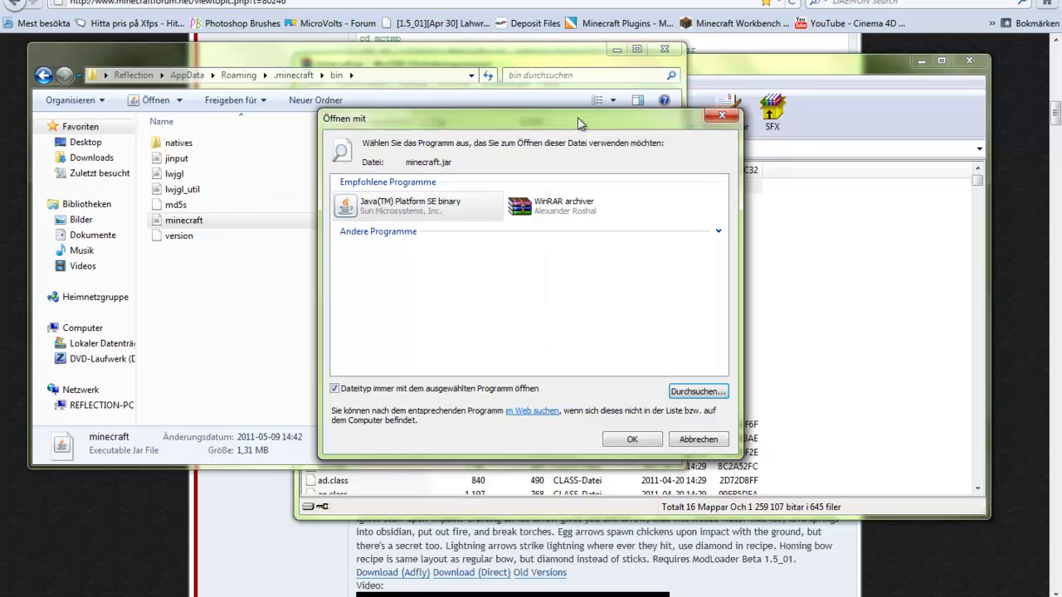
{"action": "left_click", "coordinate": [723, 117]}
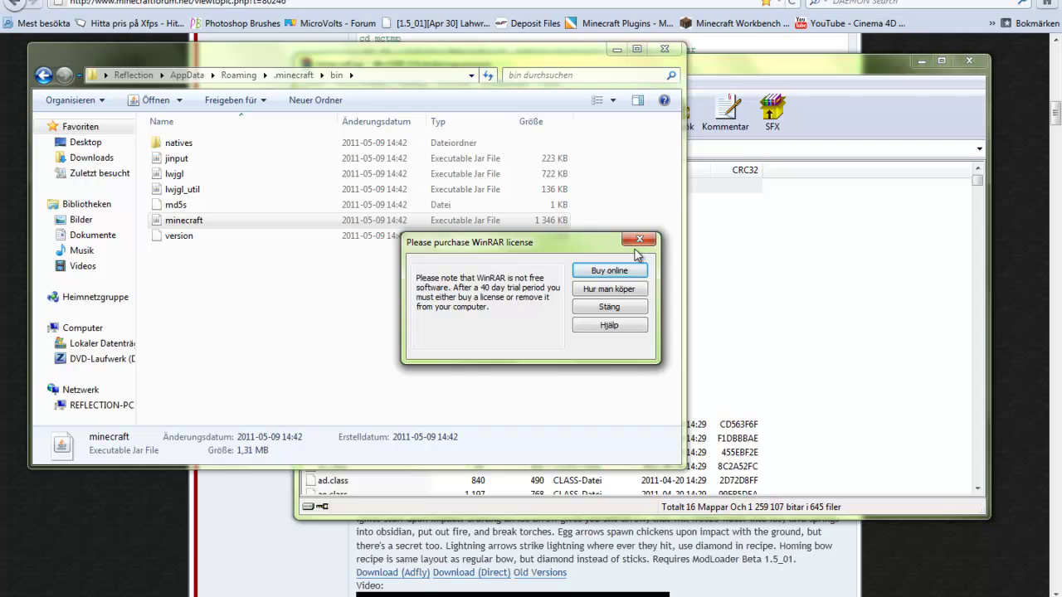
Add all ModLoader class files into the minecraft.jar archive.
{"action": "left_click", "coordinate": [637, 241]}
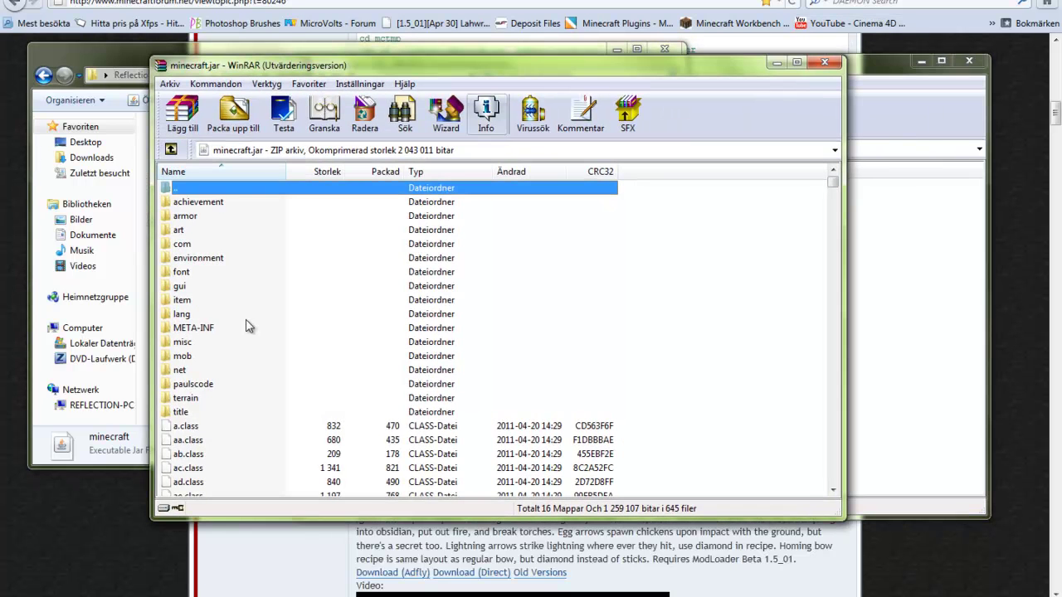
{"action": "scroll", "coordinate": [229, 316], "scroll_direction": "down", "scroll_amount": 3}
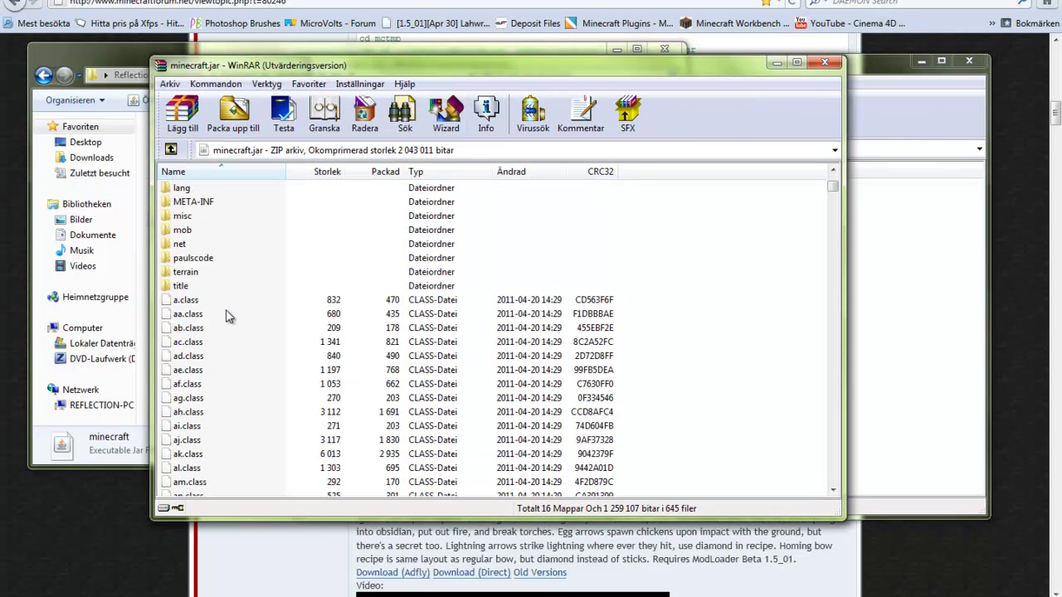
{"action": "scroll", "coordinate": [229, 316], "scroll_direction": "up", "scroll_amount": 3}
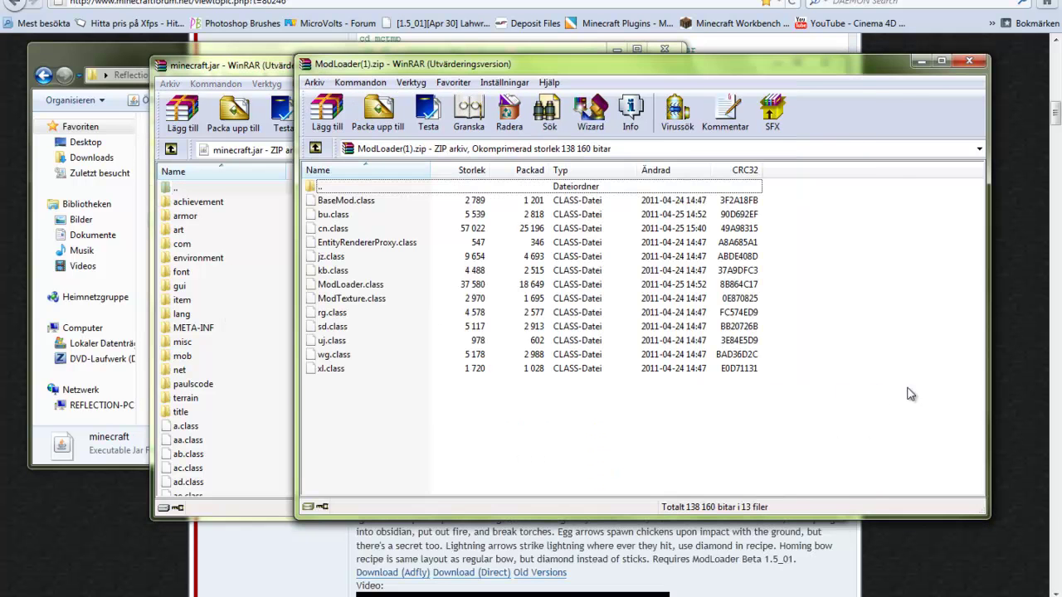
{"action": "mouse_move", "coordinate": [449, 66]}
{"action": "left_mouse_down"}
{"action": "mouse_move", "coordinate": [671, 114]}
{"action": "mouse_move", "coordinate": [982, 32]}
{"action": "left_mouse_up"}
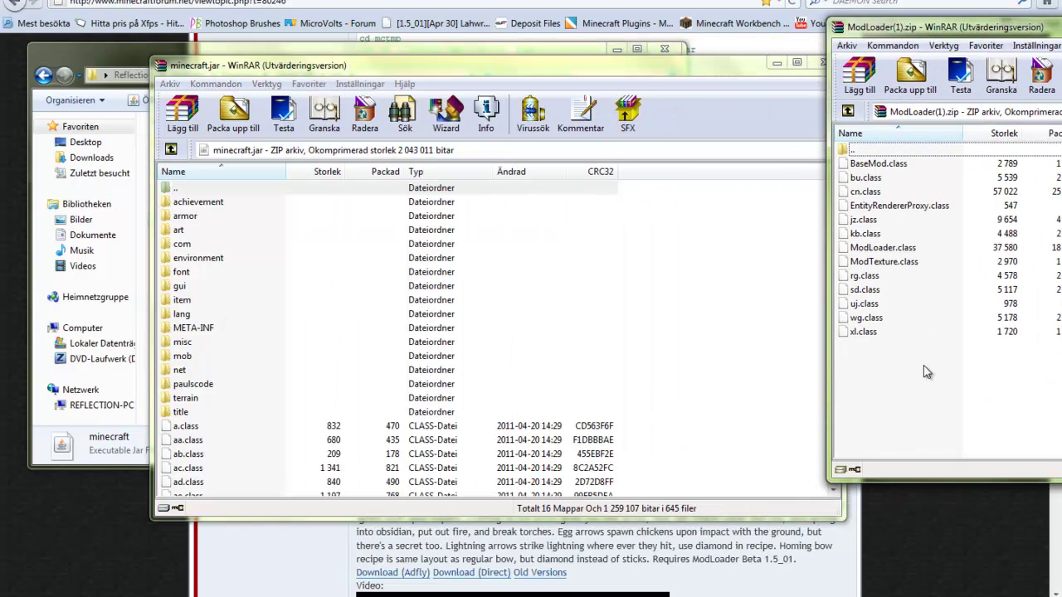
{"action": "mouse_move", "coordinate": [927, 373]}
{"action": "left_mouse_down"}
{"action": "mouse_move", "coordinate": [863, 145]}
{"action": "mouse_move", "coordinate": [734, 279]}
{"action": "mouse_move", "coordinate": [732, 299]}
{"action": "left_mouse_up"}
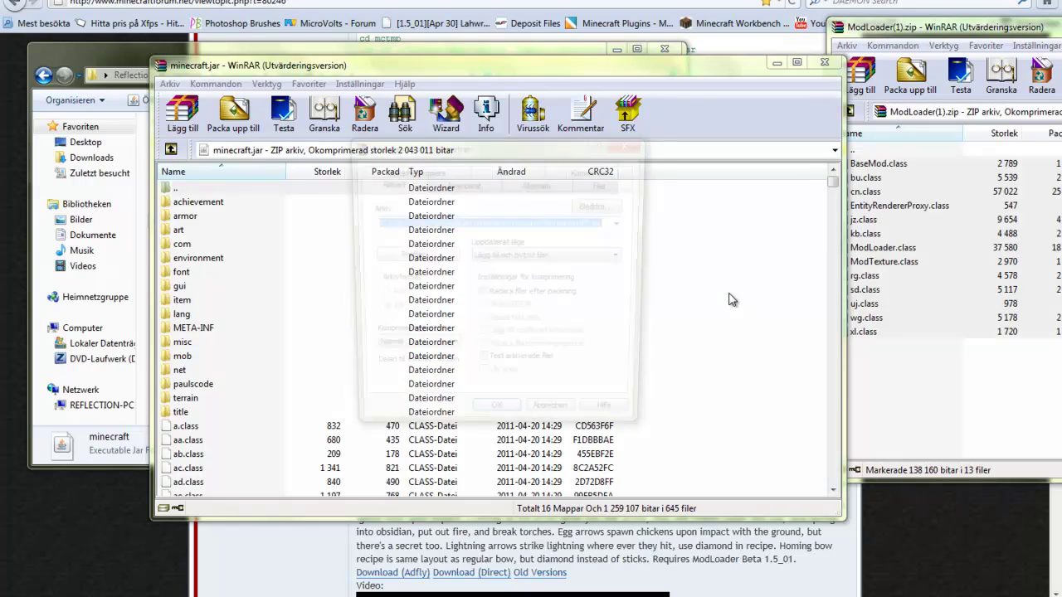
{"action": "key", "text": "Return"}
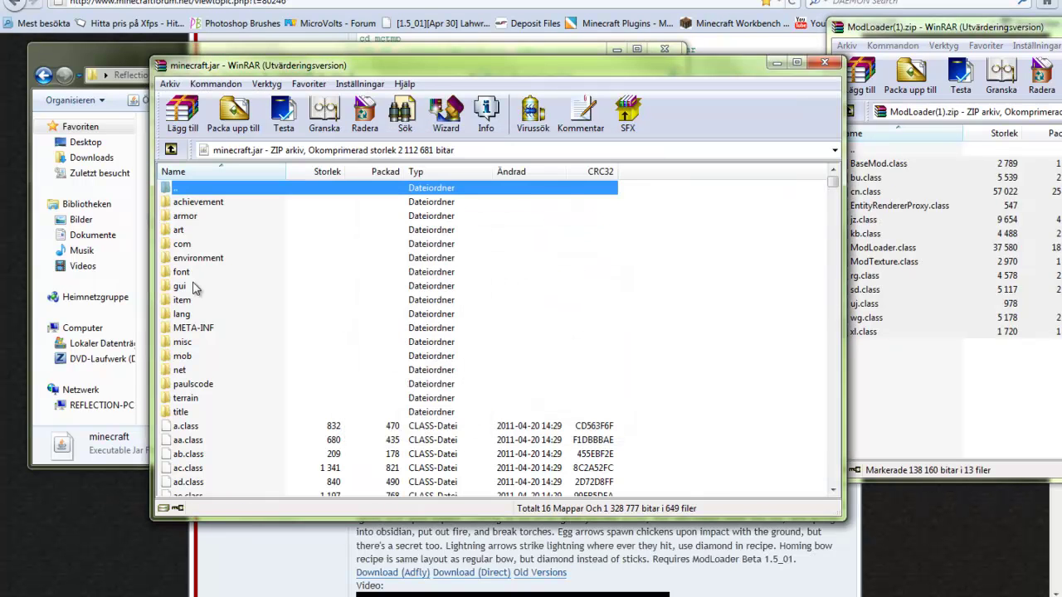
Delete the META-INF folder from minecraft.jar and close the jar window.
{"action": "left_click", "coordinate": [203, 330]}
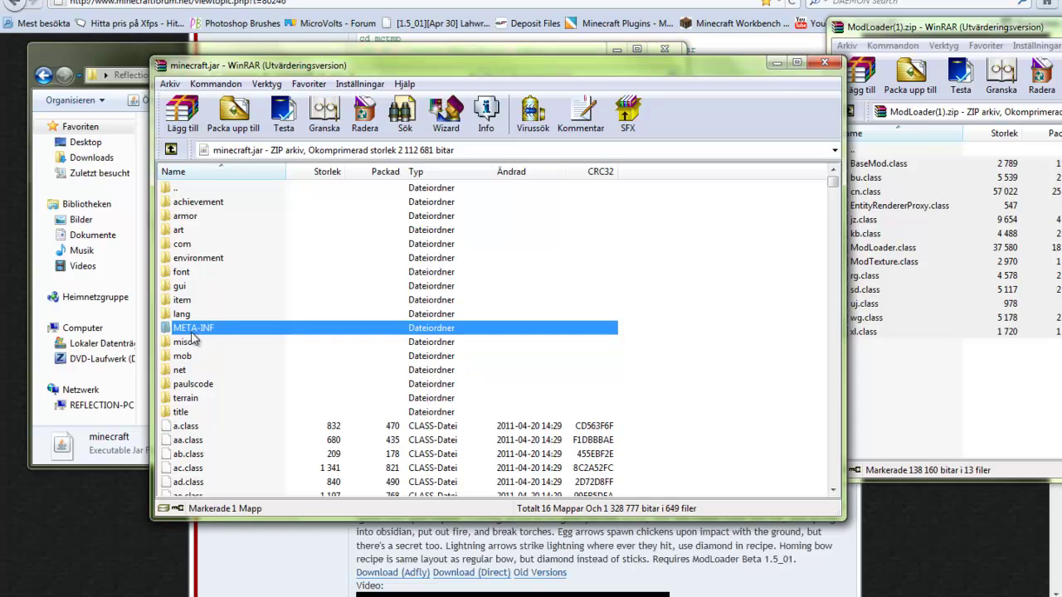
{"action": "key", "text": "Delete"}
{"action": "left_click", "coordinate": [529, 346]}
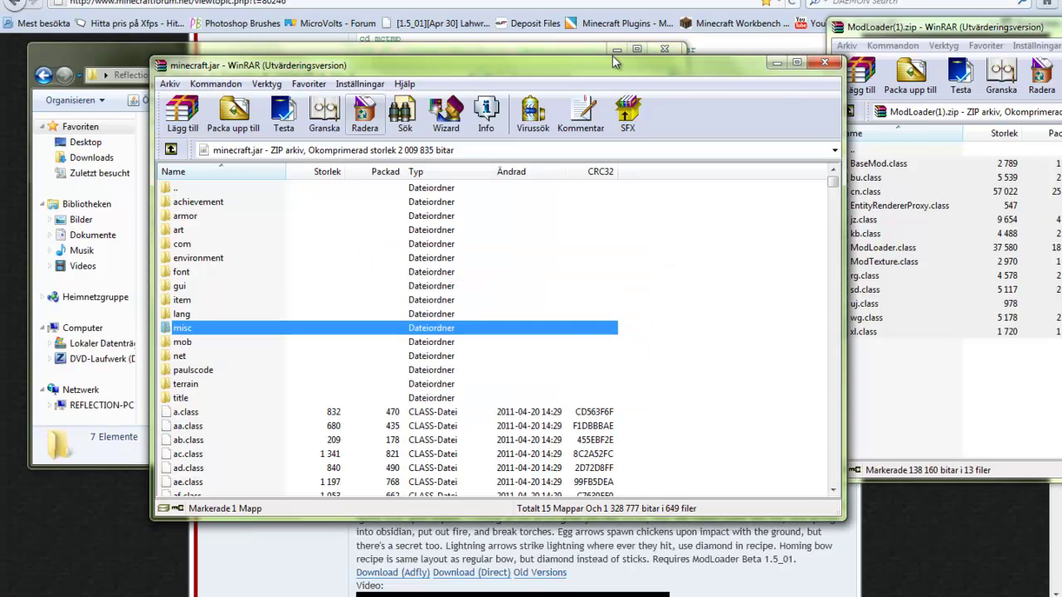
{"action": "left_click", "coordinate": [824, 63]}
{"action": "left_click_drag", "start_coordinate": [959, 28], "coordinate": [222, 162]}
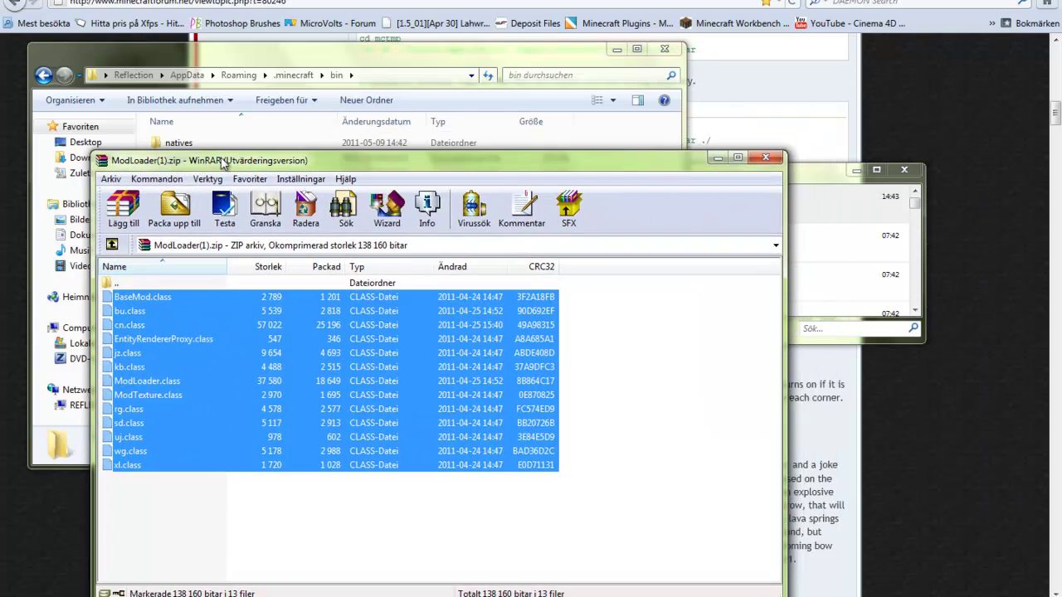
Close the ModLoader archive, return to .minecraft, and run Minecraft past the security warning and login.
{"action": "left_click", "coordinate": [771, 158]}
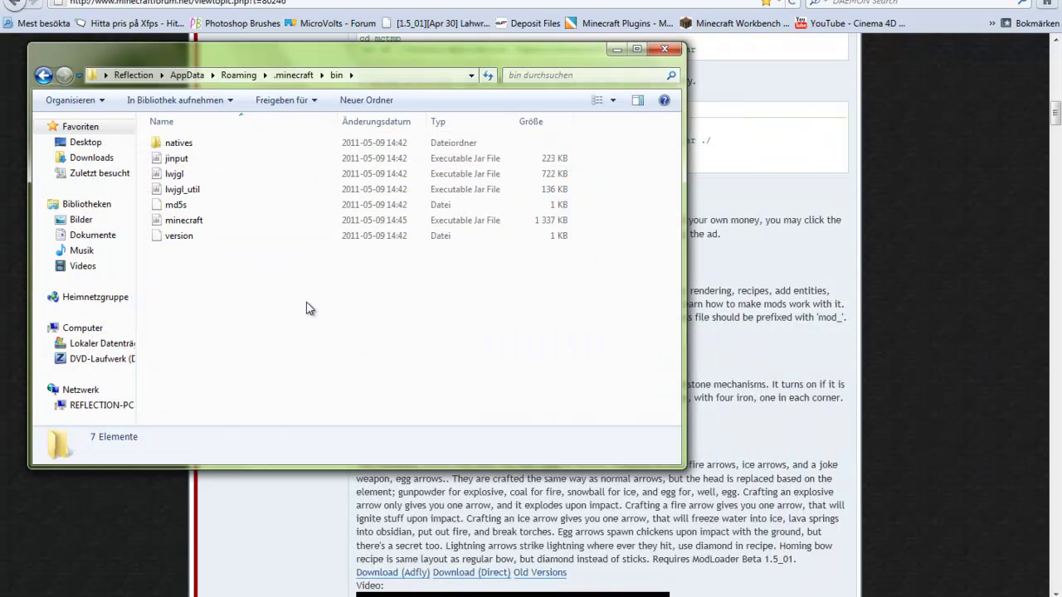
{"action": "left_click", "coordinate": [308, 75]}
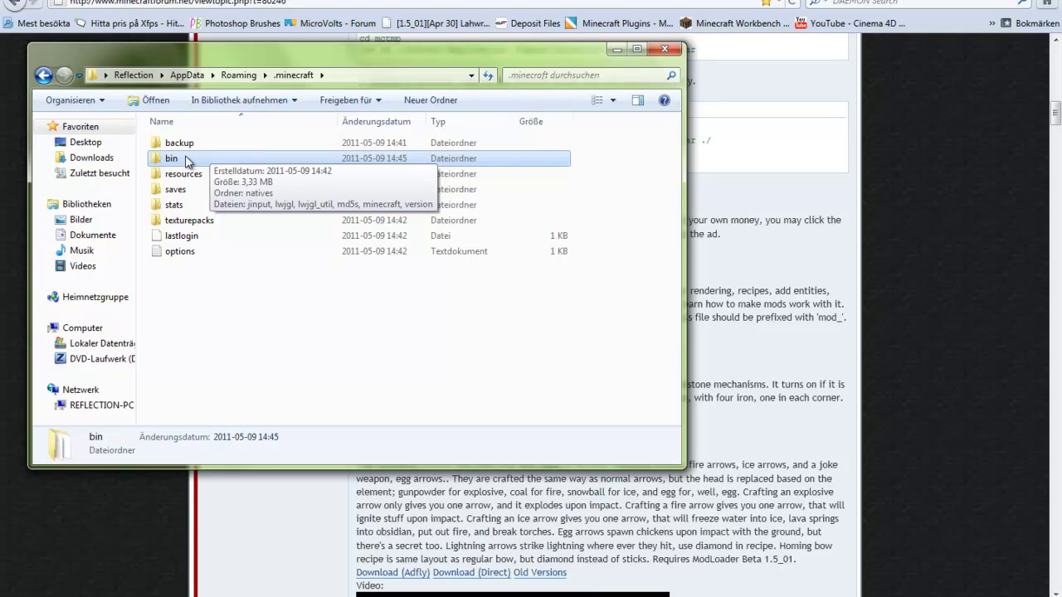
{"action": "left_click", "coordinate": [191, 280]}
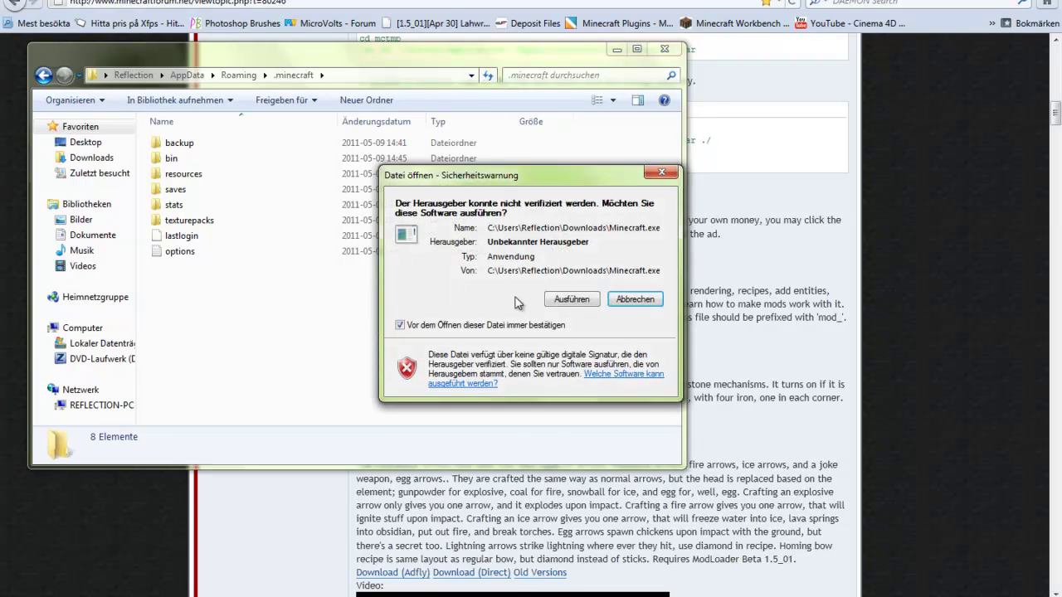
{"action": "left_click", "coordinate": [572, 301]}
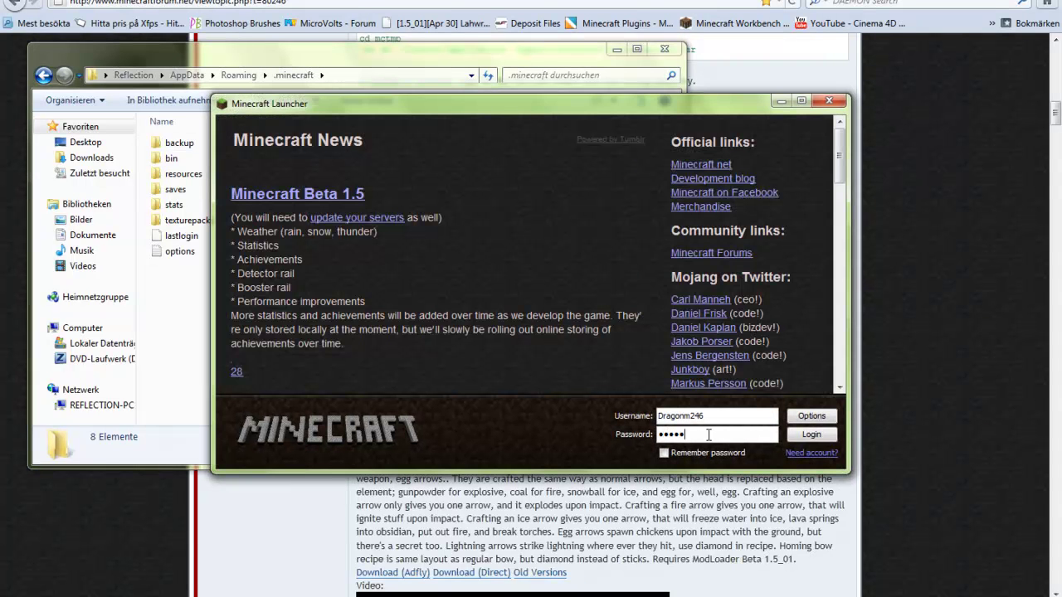
{"action": "left_click", "coordinate": [807, 437]}
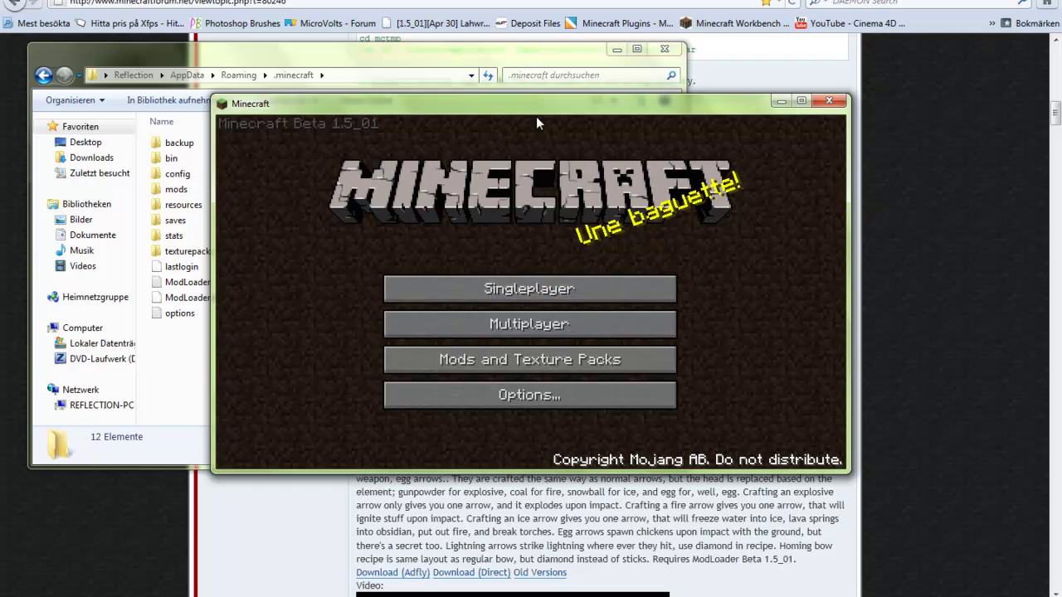
Arrange the game and Explorer windows, look inside the mods folder, and return to .minecraft.
{"action": "left_click_drag", "start_coordinate": [535, 123], "coordinate": [737, 119]}
{"action": "left_click_drag", "start_coordinate": [373, 52], "coordinate": [379, 75]}
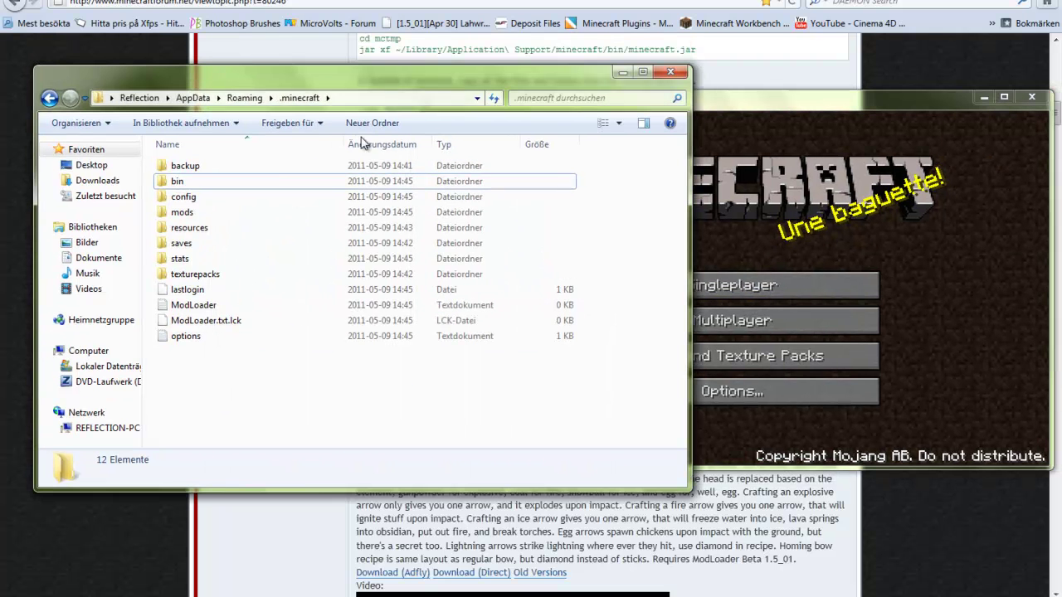
{"action": "left_click", "coordinate": [192, 214]}
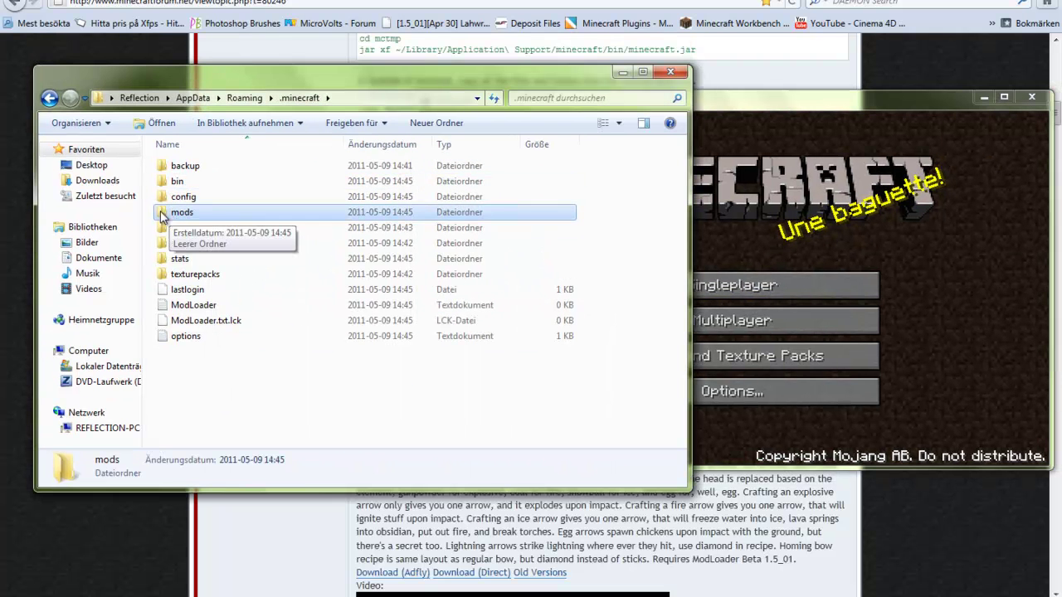
{"action": "double_click", "coordinate": [190, 214]}
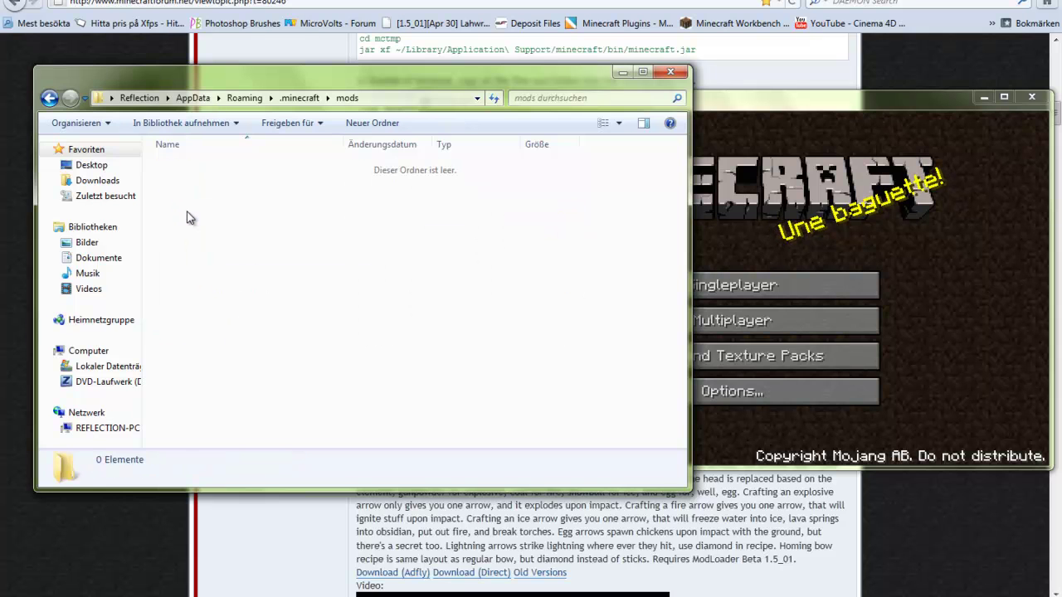
{"action": "left_click", "coordinate": [49, 98]}
Open ModLoader.txt in Notepad, review the log ending in Initialized, and close it.
{"action": "double_click", "coordinate": [201, 308]}
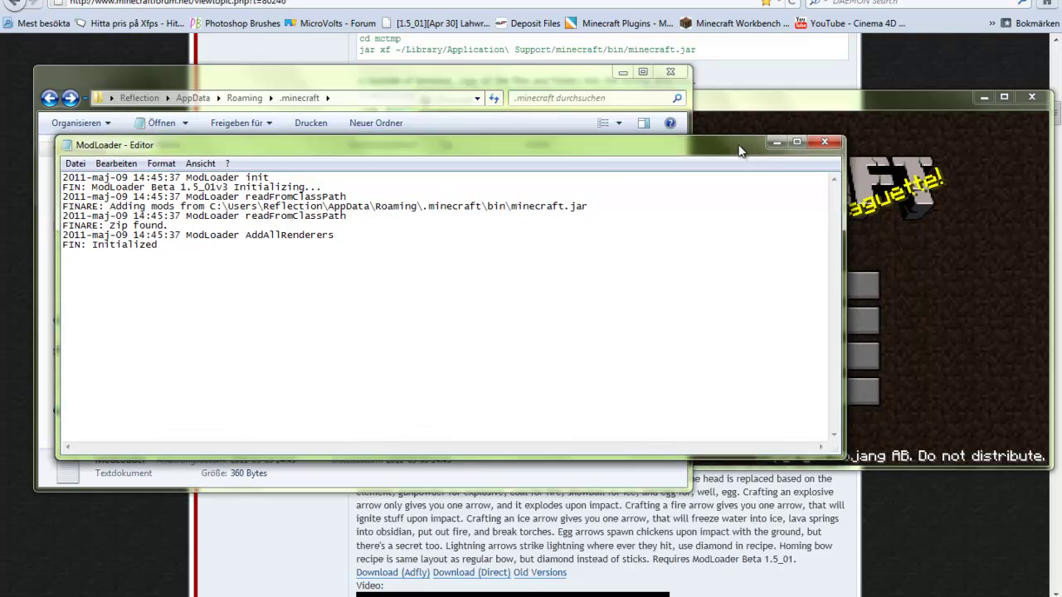
{"action": "left_click_drag", "start_coordinate": [722, 122], "coordinate": [791, 202]}
{"action": "left_click_drag", "start_coordinate": [406, 301], "coordinate": [91, 158]}
{"action": "left_click", "coordinate": [346, 336]}
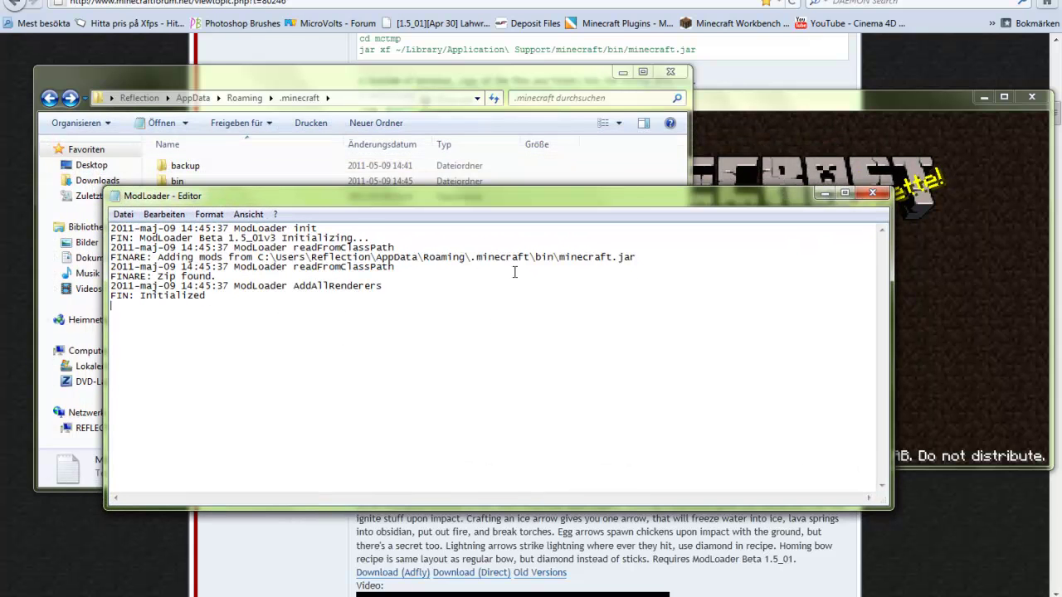
{"action": "left_click", "coordinate": [872, 193]}
Reposition and widen the game window, then recheck the ModLoader log and close Notepad again.
{"action": "left_click_drag", "start_coordinate": [830, 97], "coordinate": [673, 185]}
{"action": "left_click_drag", "start_coordinate": [387, 332], "coordinate": [275, 332]}
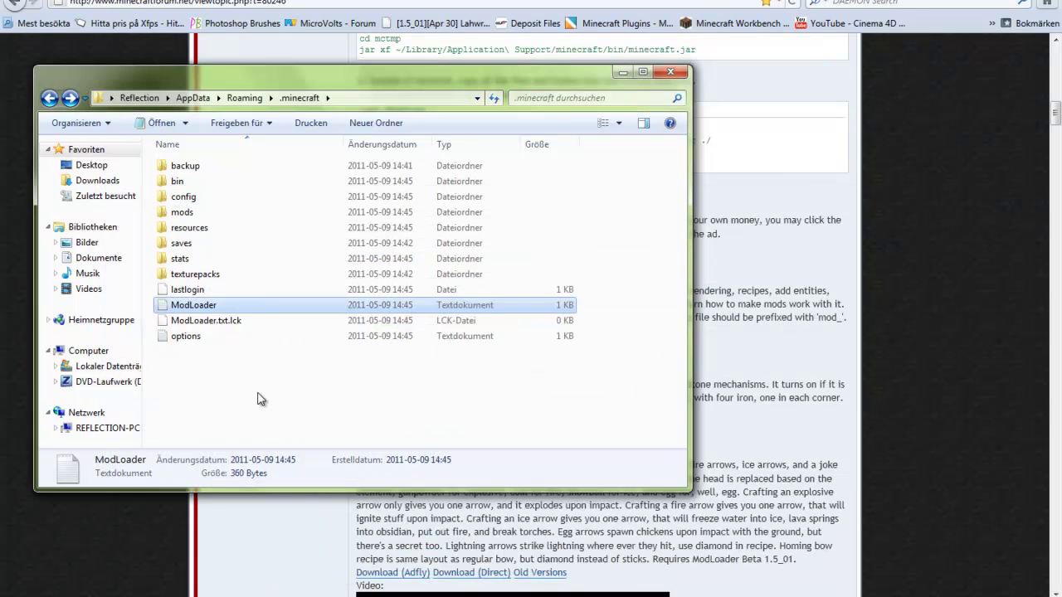
{"action": "double_click", "coordinate": [226, 305]}
{"action": "left_click_drag", "start_coordinate": [238, 323], "coordinate": [111, 226]}
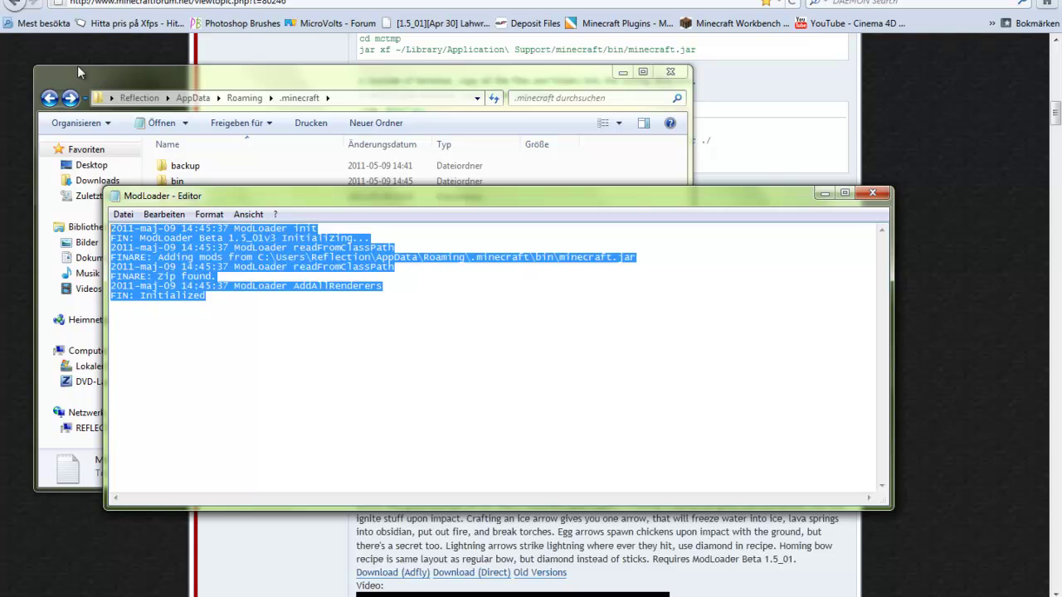
{"action": "left_click", "coordinate": [463, 316]}
{"action": "left_click", "coordinate": [872, 194]}
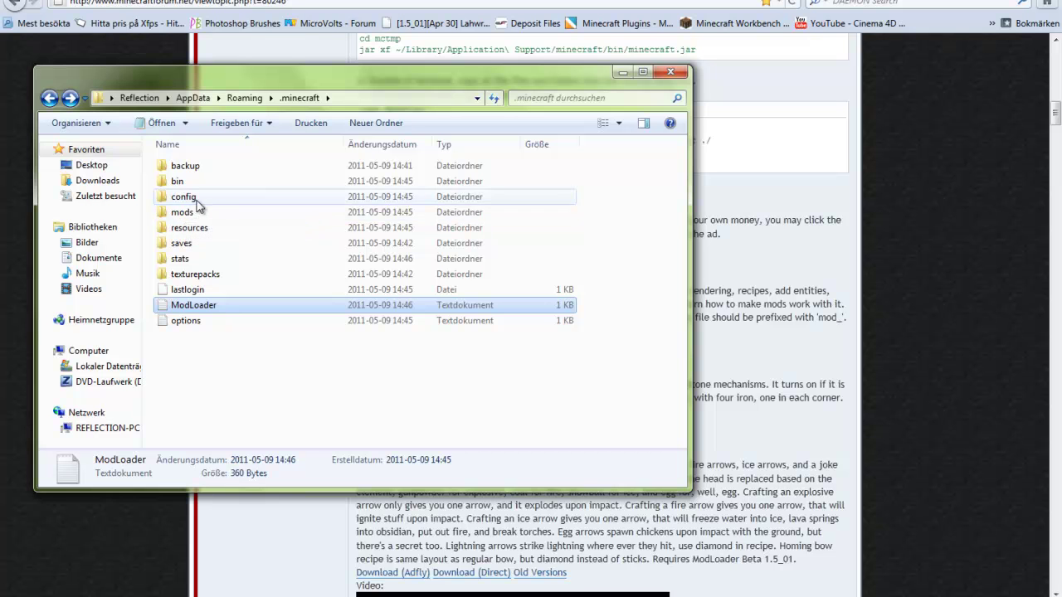
Scroll the forum thread to Spawner GUI Beta 1.5_01 and save its direct download as Spawner GUI.zip.
{"action": "double_click", "coordinate": [190, 217]}
{"action": "left_click", "coordinate": [698, 521]}
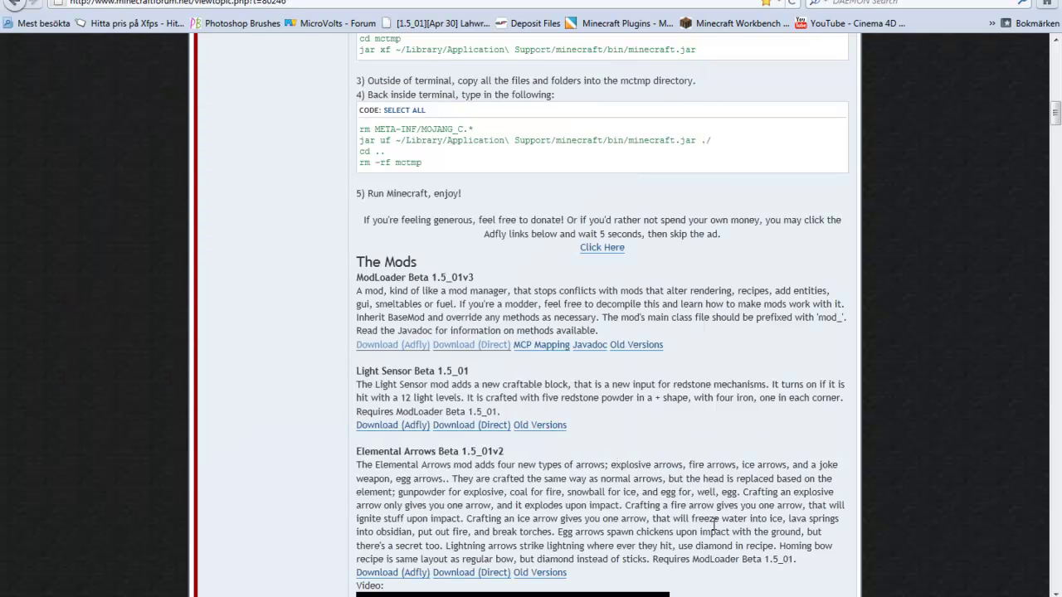
{"action": "scroll", "coordinate": [699, 521], "scroll_direction": "down", "scroll_amount": 13}
{"action": "scroll", "coordinate": [547, 480], "scroll_direction": "down", "scroll_amount": 15}
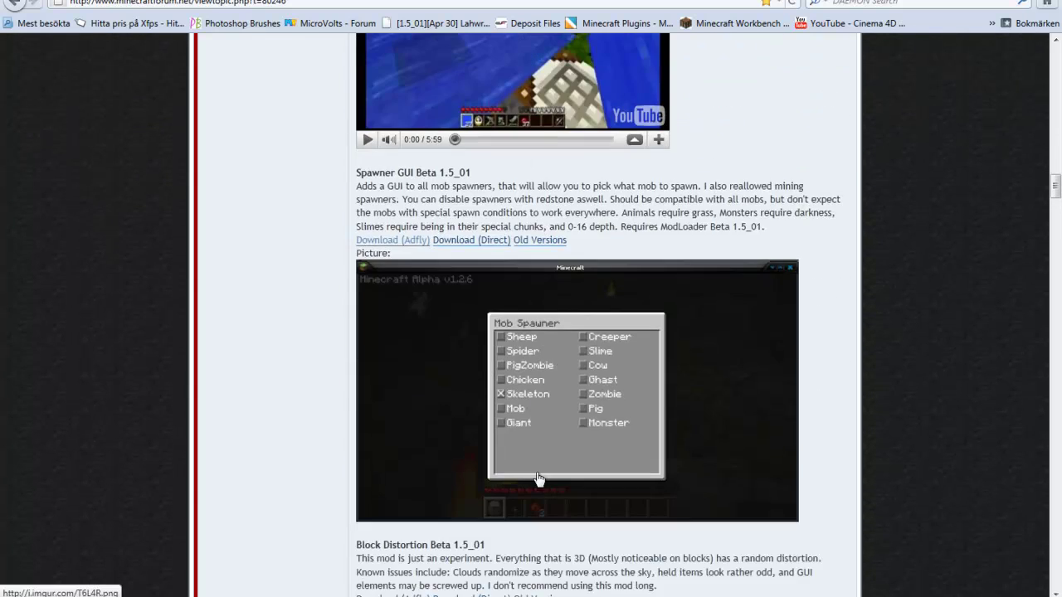
{"action": "scroll", "coordinate": [537, 479], "scroll_direction": "up", "scroll_amount": 5}
{"action": "left_click", "coordinate": [464, 492]}
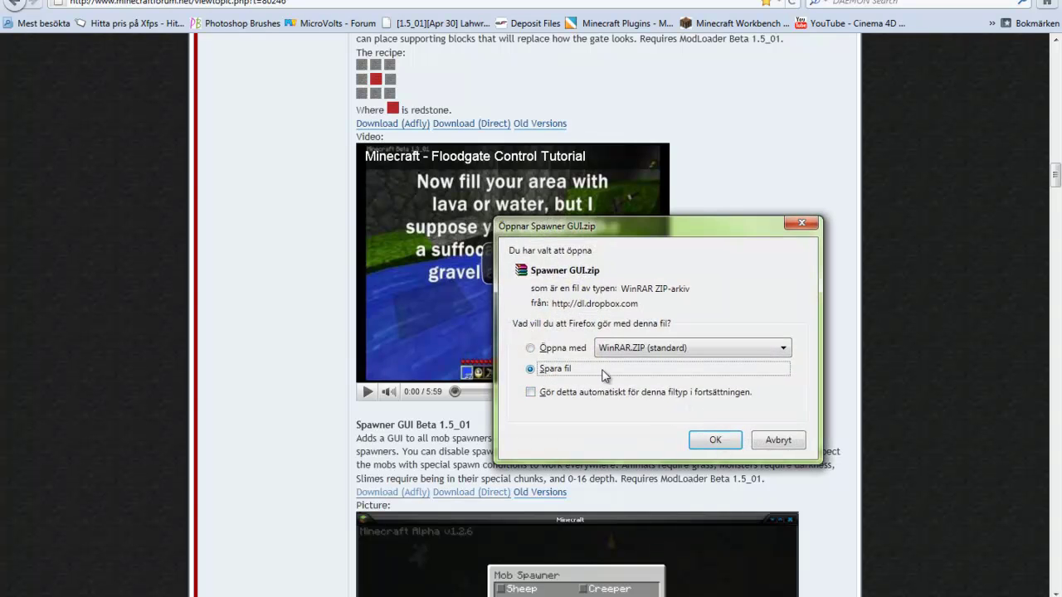
{"action": "left_click", "coordinate": [714, 440]}
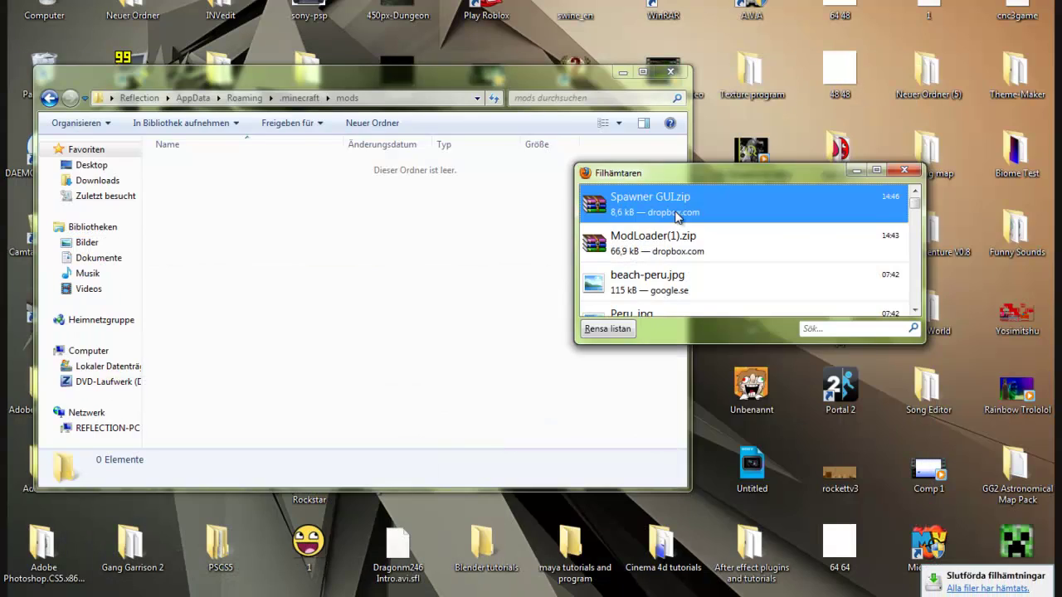
Open Spawner GUI.zip in WinRAR and delete its five extracted files from the mods folder.
{"action": "double_click", "coordinate": [676, 217]}
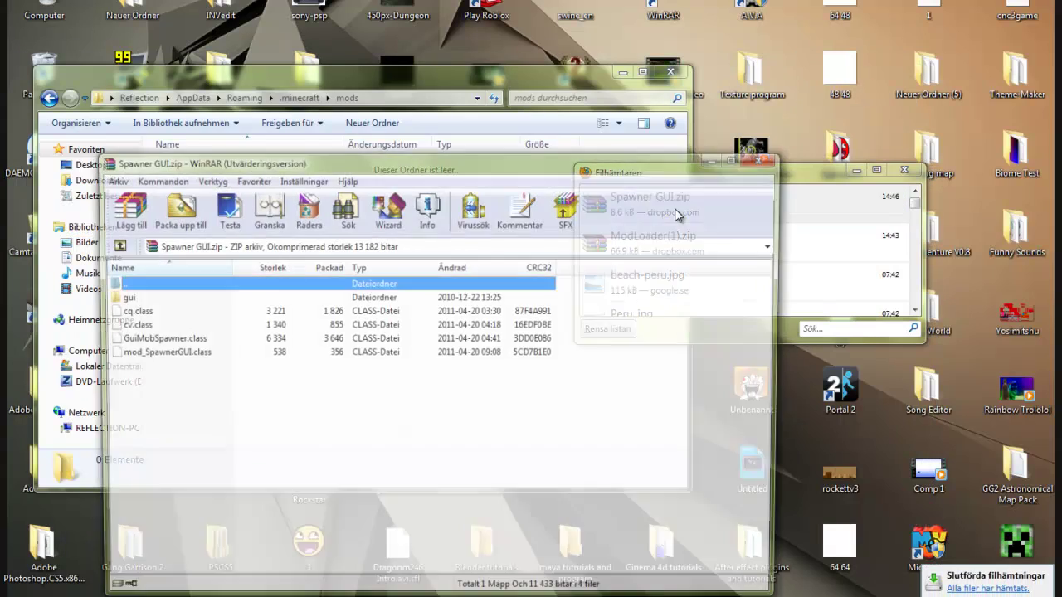
{"action": "left_click_drag", "start_coordinate": [341, 166], "coordinate": [748, 130]}
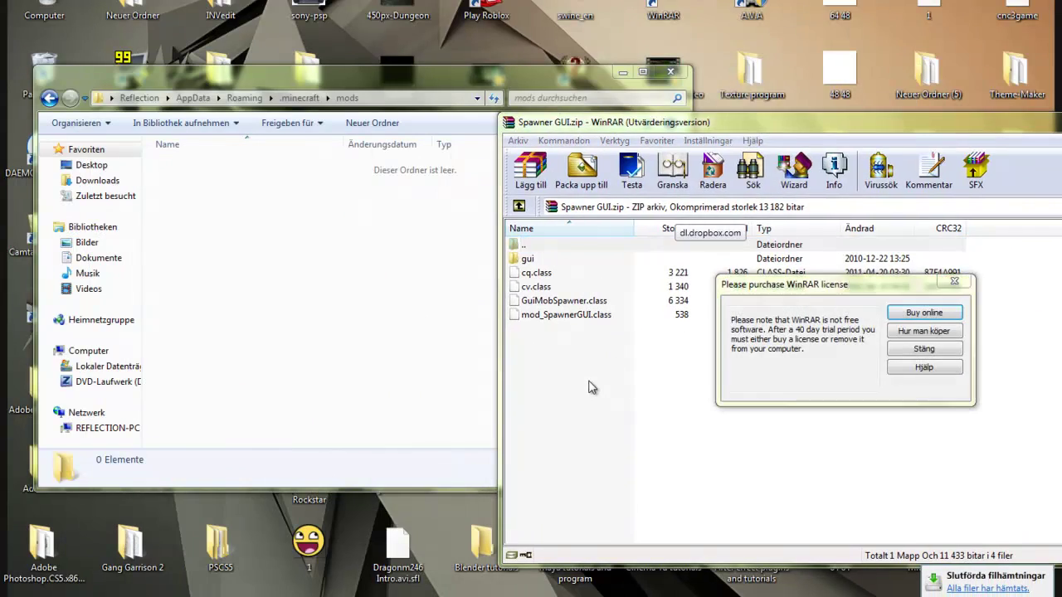
{"action": "left_click", "coordinate": [920, 331]}
{"action": "left_click_drag", "start_coordinate": [850, 143], "coordinate": [640, 187]}
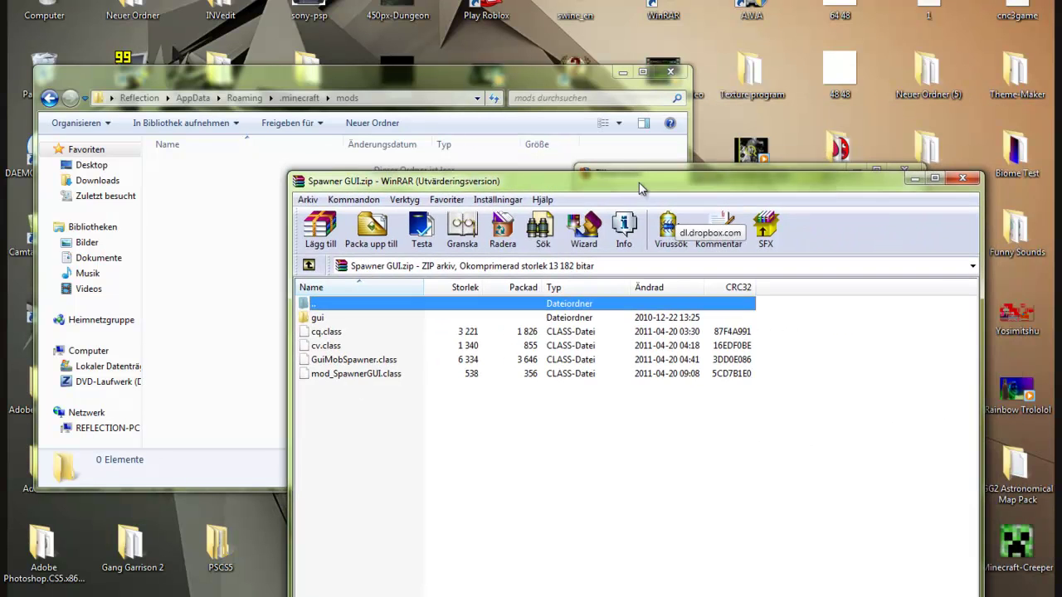
{"action": "mouse_move", "coordinate": [456, 449]}
{"action": "left_mouse_down"}
{"action": "mouse_move", "coordinate": [340, 325]}
{"action": "mouse_move", "coordinate": [214, 312]}
{"action": "left_mouse_up"}
{"action": "key", "text": "Delete"}
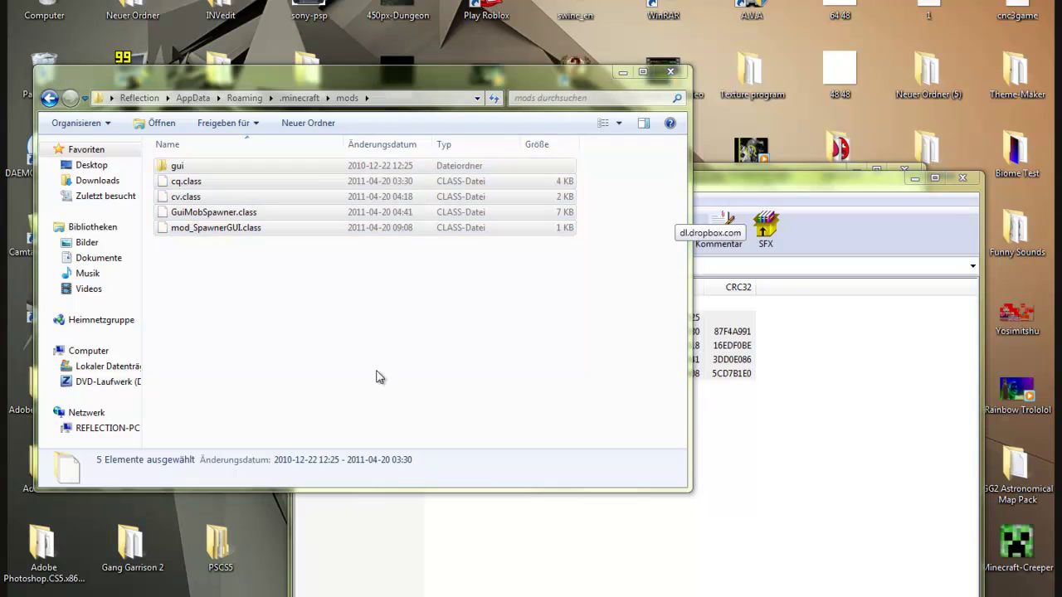
{"action": "left_click", "coordinate": [587, 301]}
Move Spawner GUI.zip from Downloads into the mods folder and close the file windows.
{"action": "left_click", "coordinate": [962, 178]}
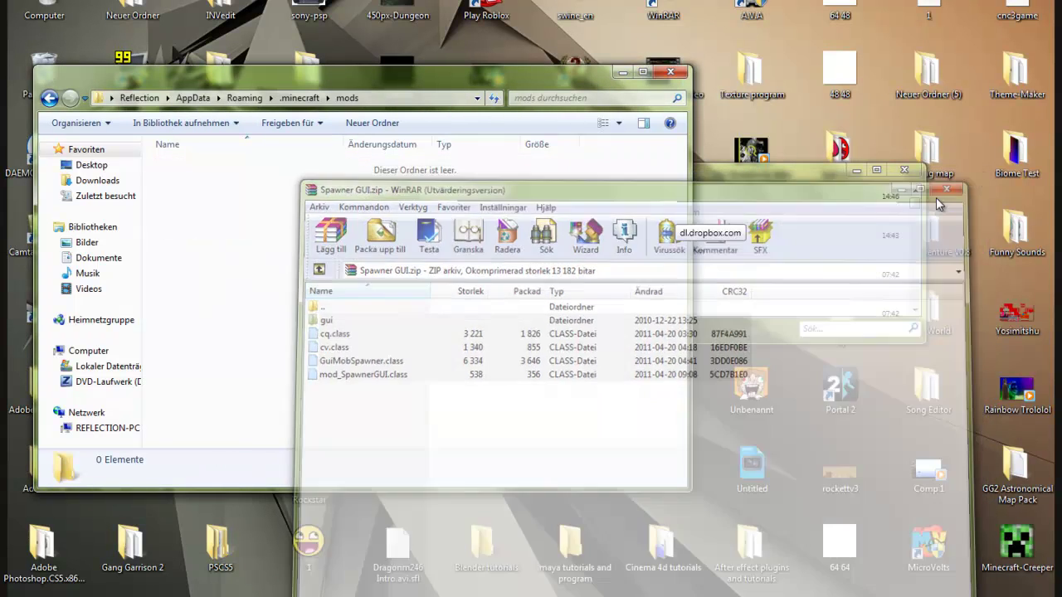
{"action": "mouse_move", "coordinate": [821, 219]}
{"action": "left_mouse_down"}
{"action": "mouse_move", "coordinate": [588, 194]}
{"action": "mouse_move", "coordinate": [339, 274]}
{"action": "mouse_move", "coordinate": [367, 268]}
{"action": "left_mouse_up"}
{"action": "left_click", "coordinate": [367, 268]}
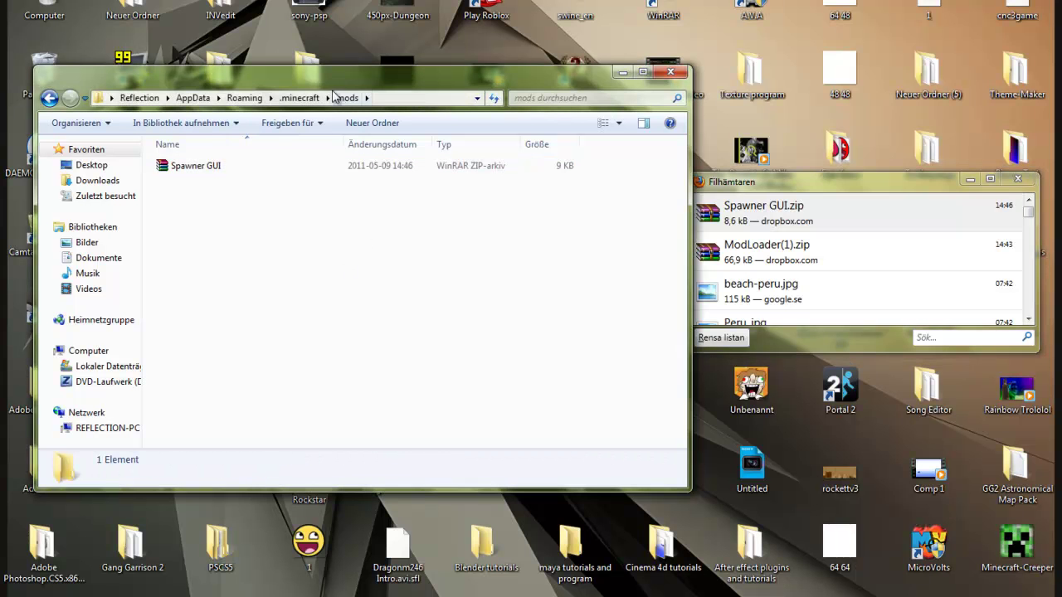
{"action": "left_click", "coordinate": [299, 97]}
{"action": "left_click", "coordinate": [479, 338]}
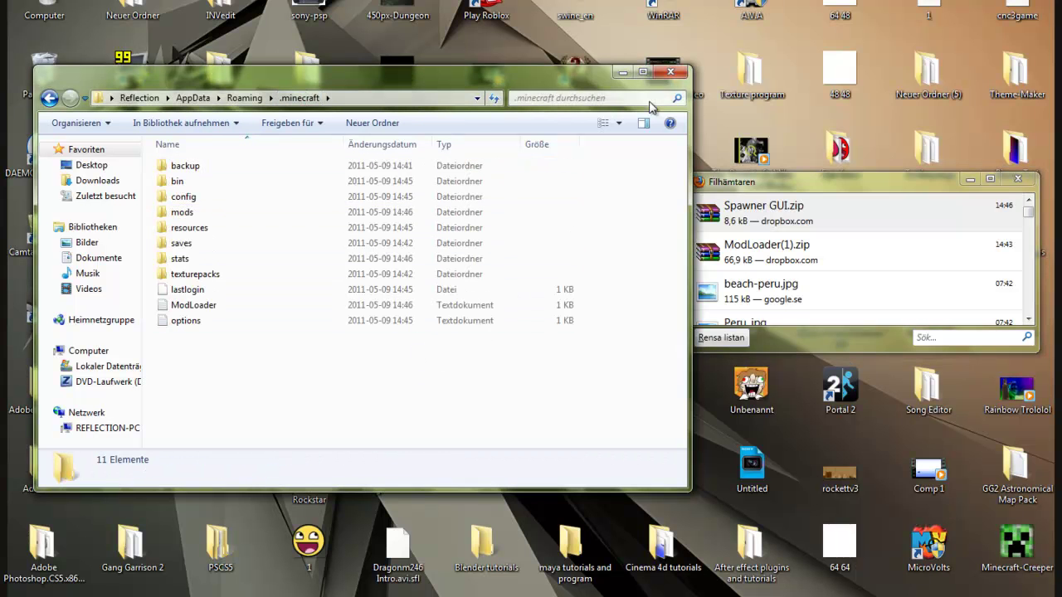
{"action": "left_click", "coordinate": [671, 72]}
Launch Minecraft past the security warning and log in with the account password.
{"action": "left_click", "coordinate": [1017, 179]}
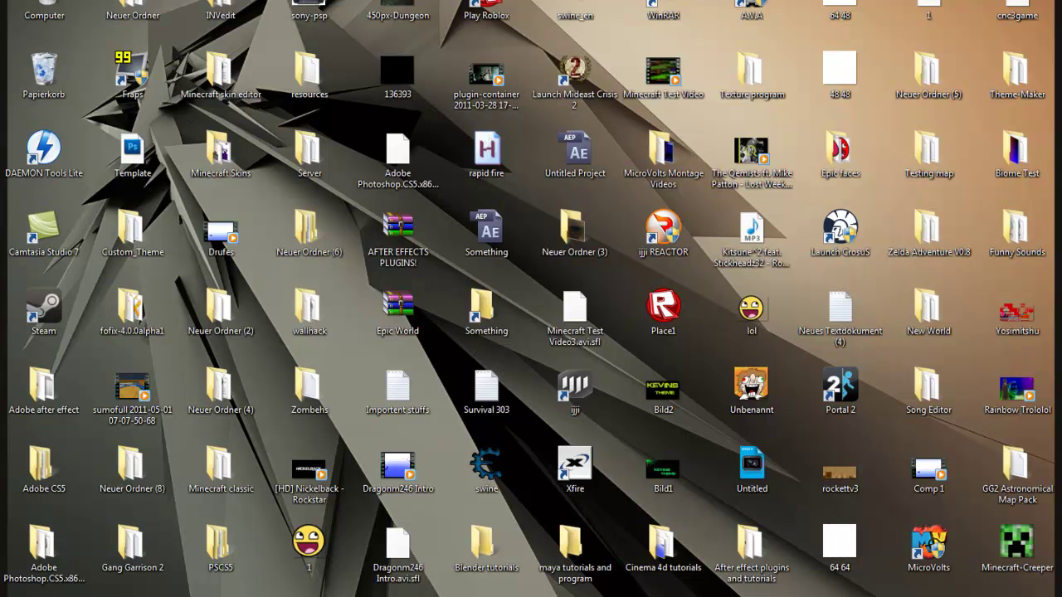
{"action": "left_click", "coordinate": [573, 298]}
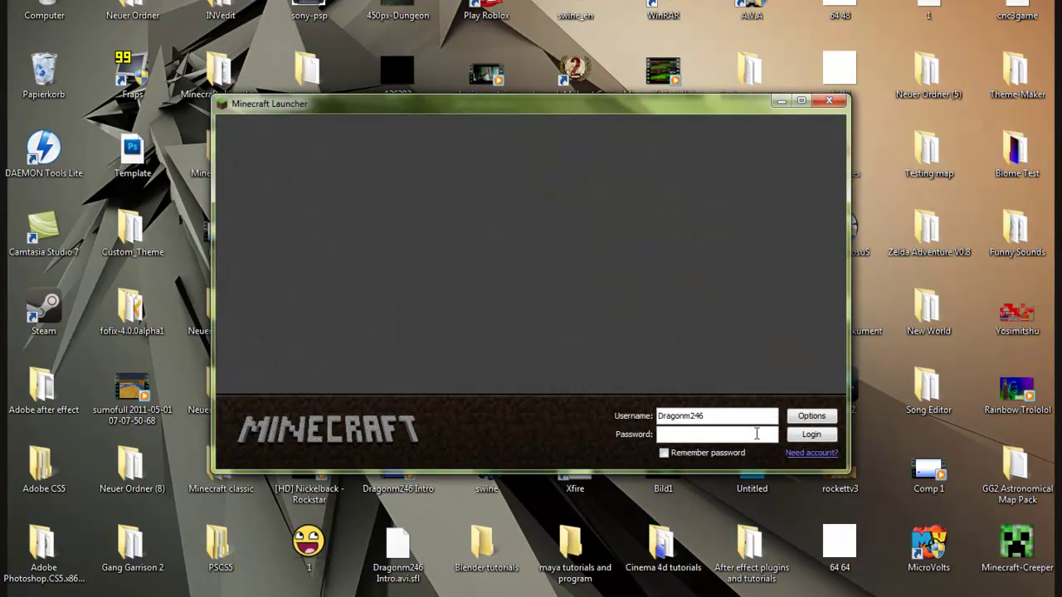
{"action": "left_click", "coordinate": [755, 433]}
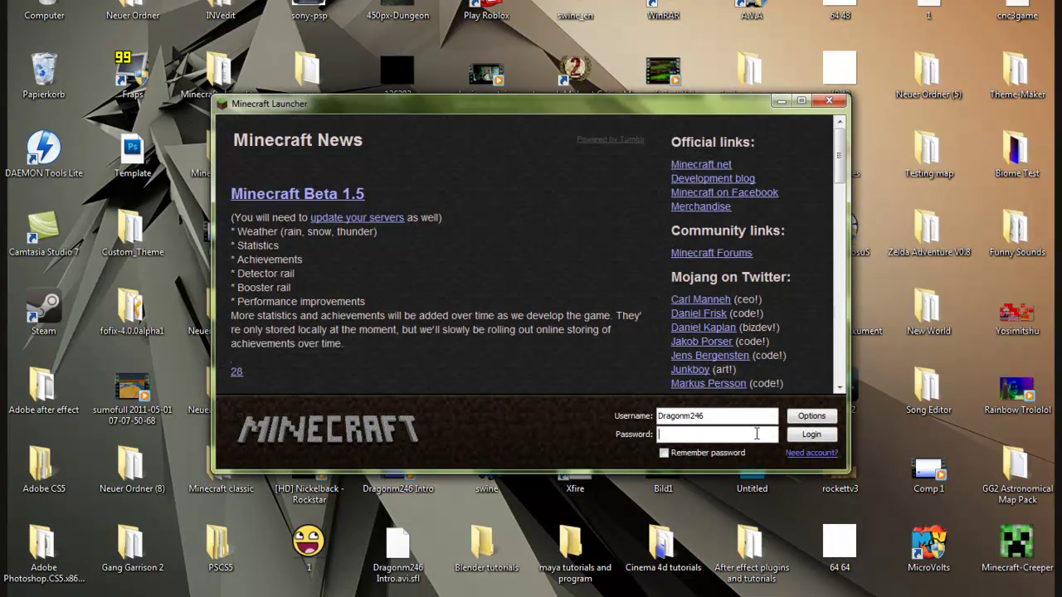
{"action": "type", "text": "••••••••••"}
{"action": "key", "text": "BackSpace"}
{"action": "key", "text": "BackSpace"}
{"action": "key", "text": "BackSpace"}
{"action": "type", "text": "••••••••"}
{"action": "key", "text": "BackSpace"}
{"action": "key", "text": "BackSpace"}
{"action": "key", "text": "BackSpace"}
{"action": "type", "text": "•••"}
{"action": "key", "text": "BackSpace"}
{"action": "key", "text": "BackSpace"}
{"action": "key", "text": "BackSpace"}
{"action": "type", "text": "•••••"}
{"action": "type", "text": "•••••••"}
{"action": "key", "text": "Return"}
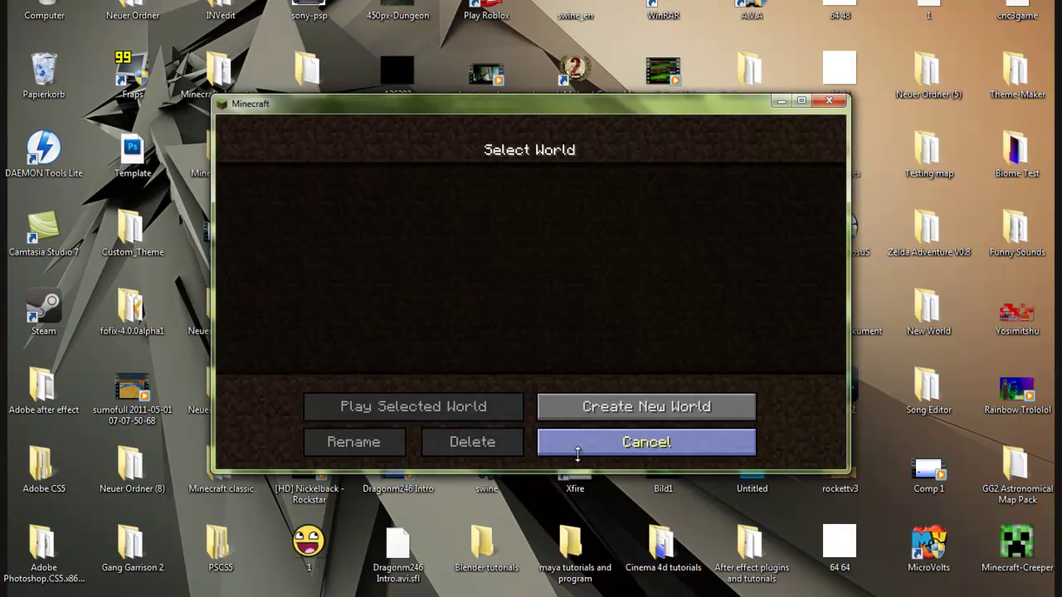
From the main menu, choose Singleplayer and create a new world to begin generating.
{"action": "left_click", "coordinate": [578, 448]}
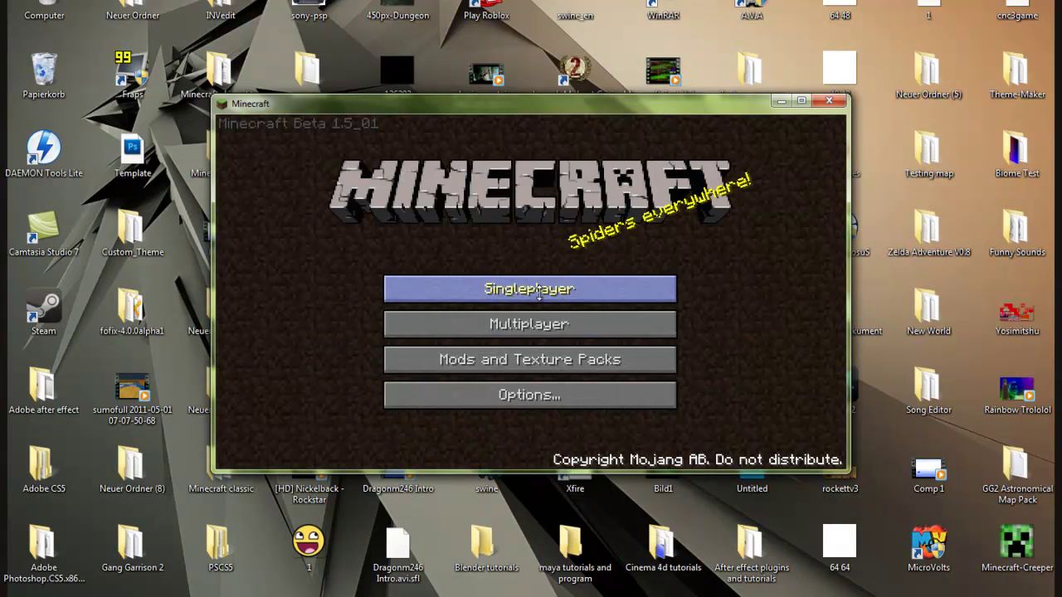
{"action": "left_click", "coordinate": [593, 291]}
{"action": "left_click", "coordinate": [610, 396]}
{"action": "left_click", "coordinate": [603, 375]}
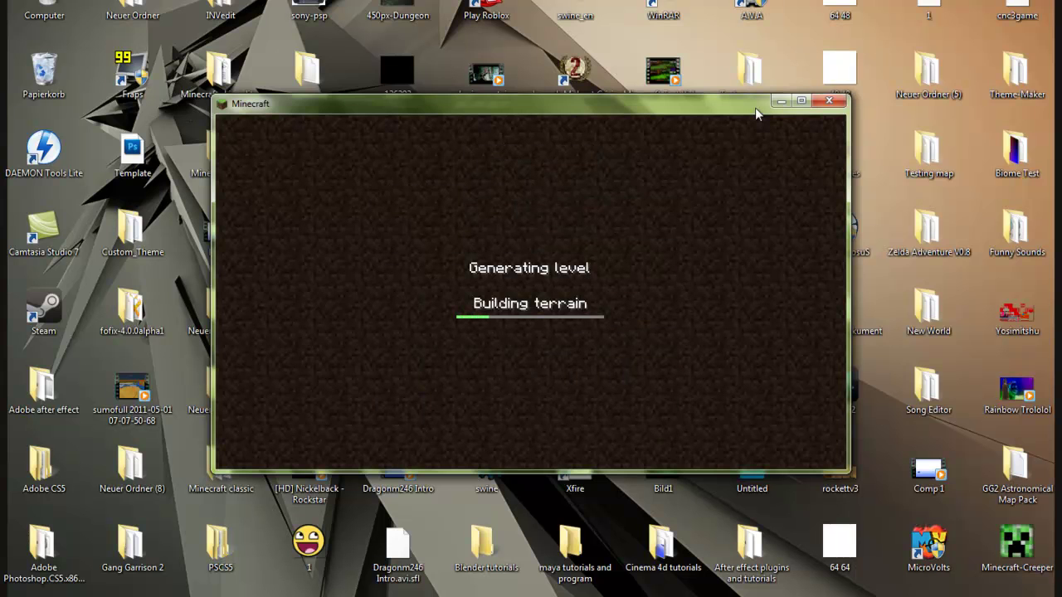
{"action": "left_click_drag", "start_coordinate": [755, 107], "coordinate": [791, 115]}
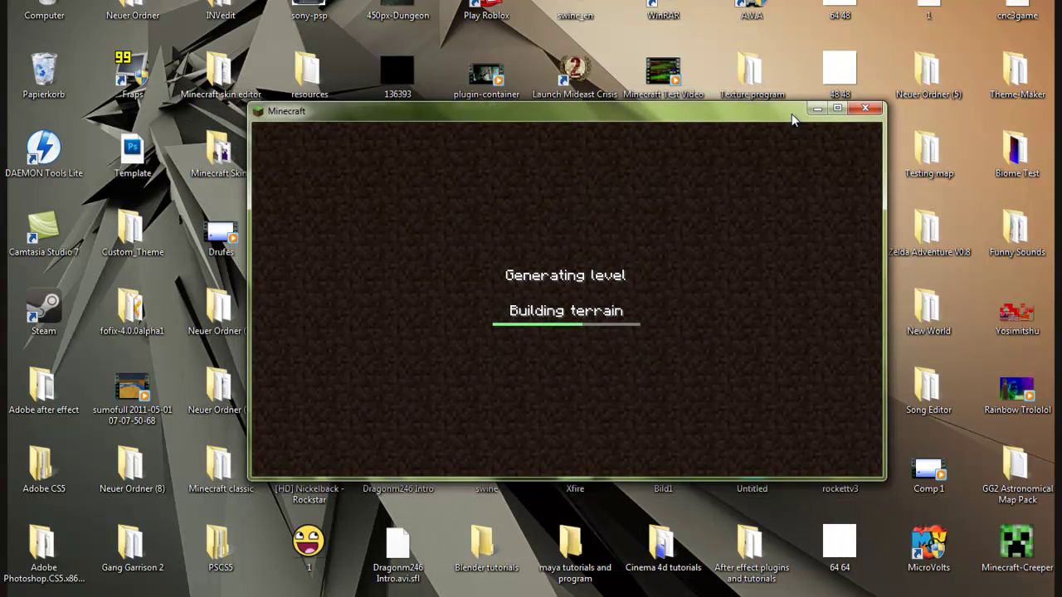